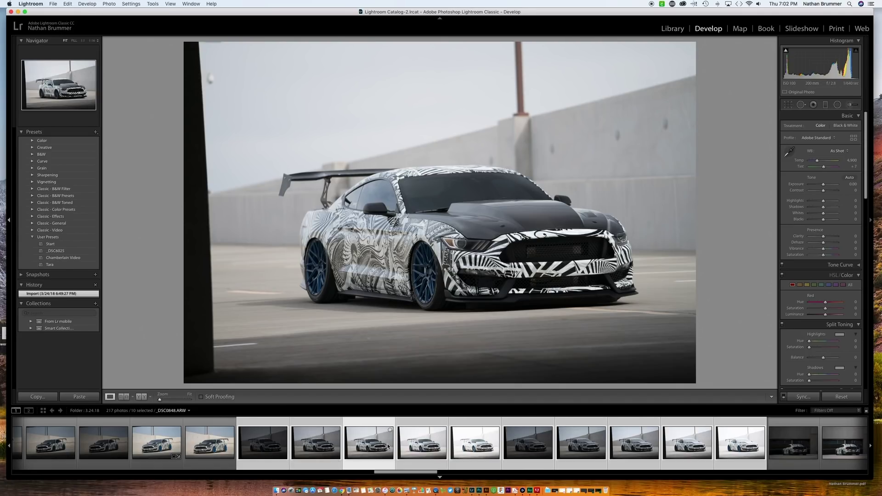
# Step: Browse the ten selected Mustang exposures to compare the reflections on the car between the two bracketed sets
pyautogui.click(272, 448)
pyautogui.press('Right')
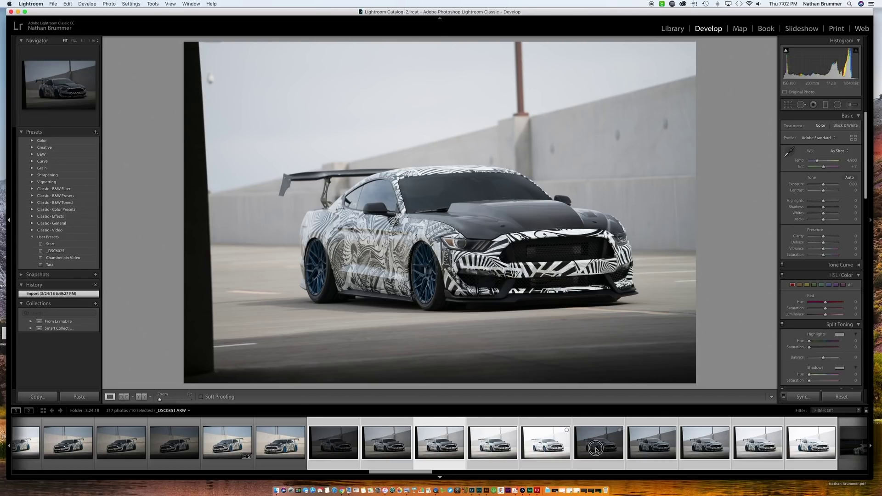
pyautogui.click(574, 427)
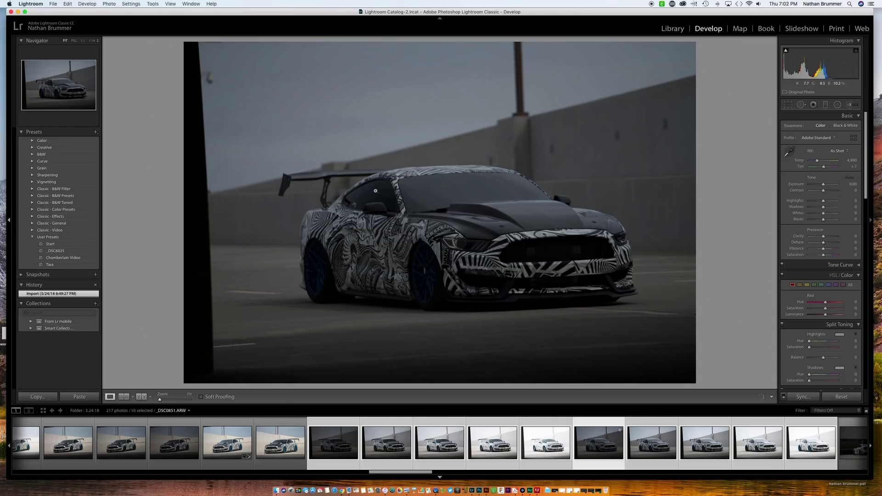
pyautogui.press('Right')
pyautogui.press('Right')
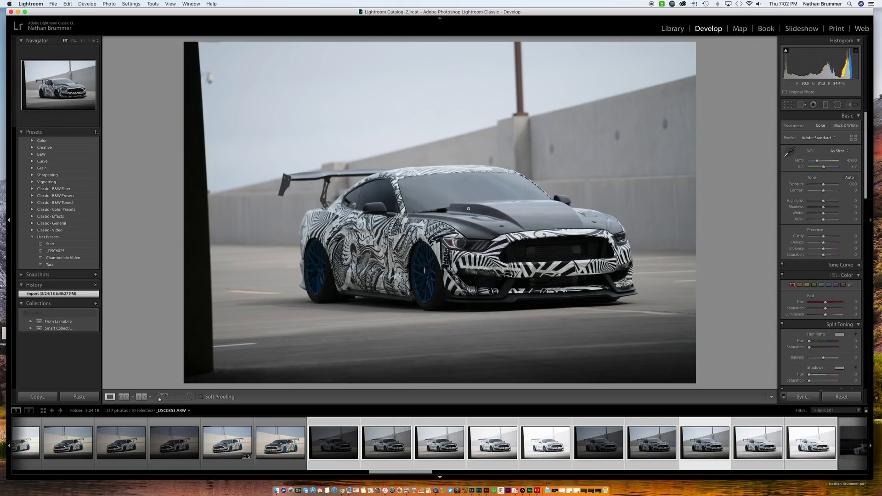
pyautogui.press('Left')
pyautogui.press('Left')
pyautogui.press('Left')
pyautogui.press('Left')
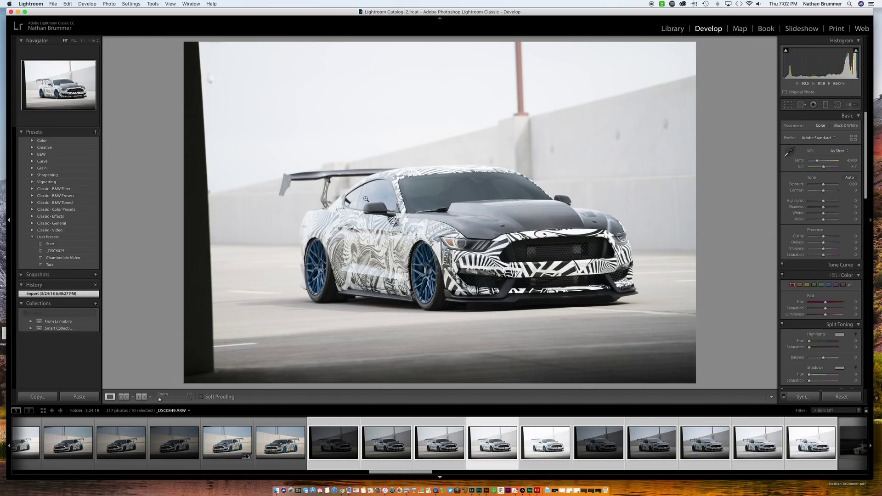
# Step: Examine the darkest, middle and brightest exposures of both bracketed sets, _DSC0846 to _DSC0850 and _DSC0851 to _DSC0855
pyautogui.click(321, 435)
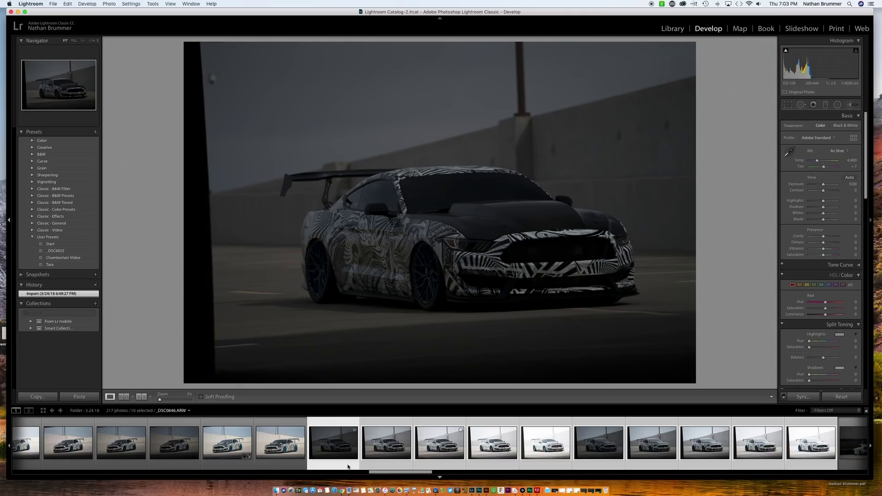
pyautogui.click(427, 443)
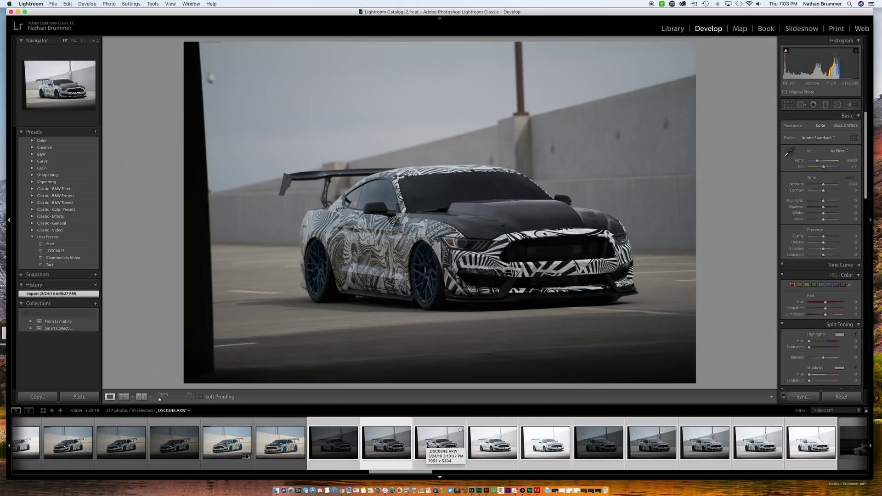
pyautogui.click(590, 442)
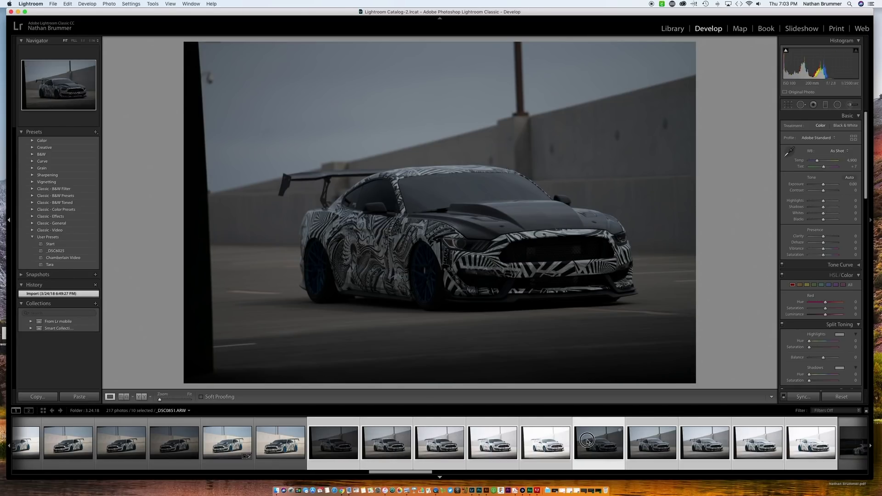
pyautogui.click(646, 443)
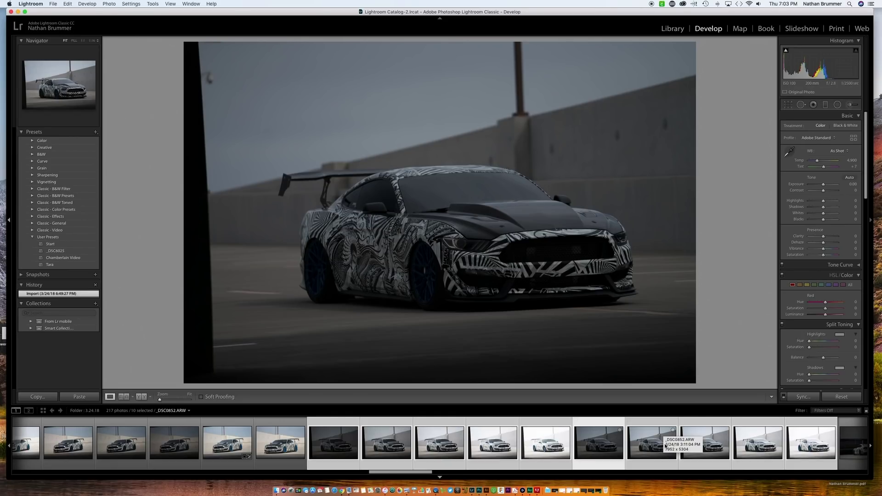
pyautogui.click(656, 447)
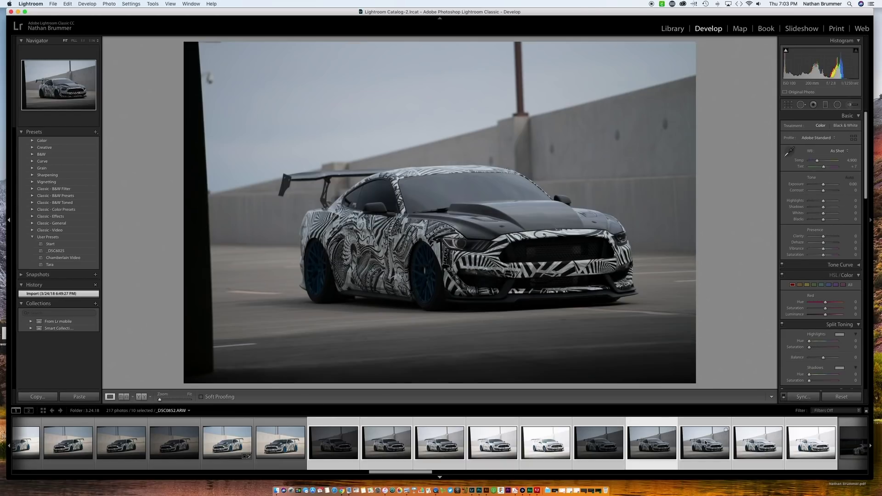
pyautogui.click(705, 443)
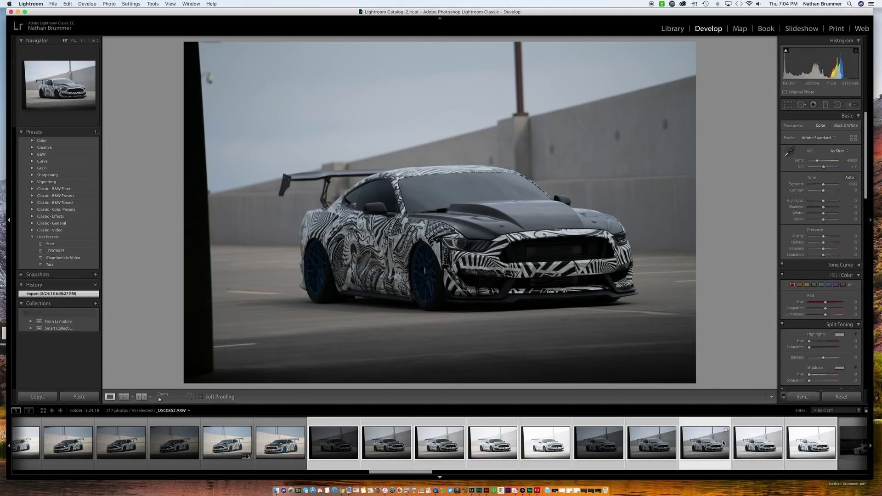
pyautogui.click(811, 442)
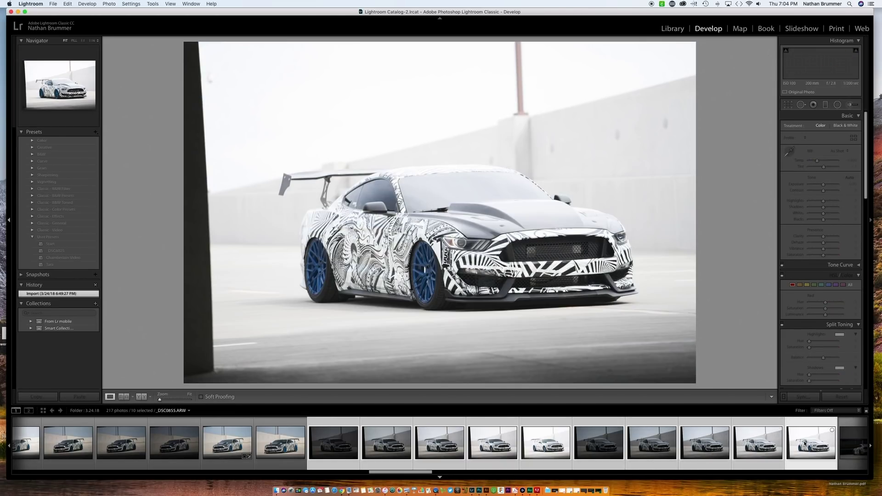
pyautogui.click(556, 448)
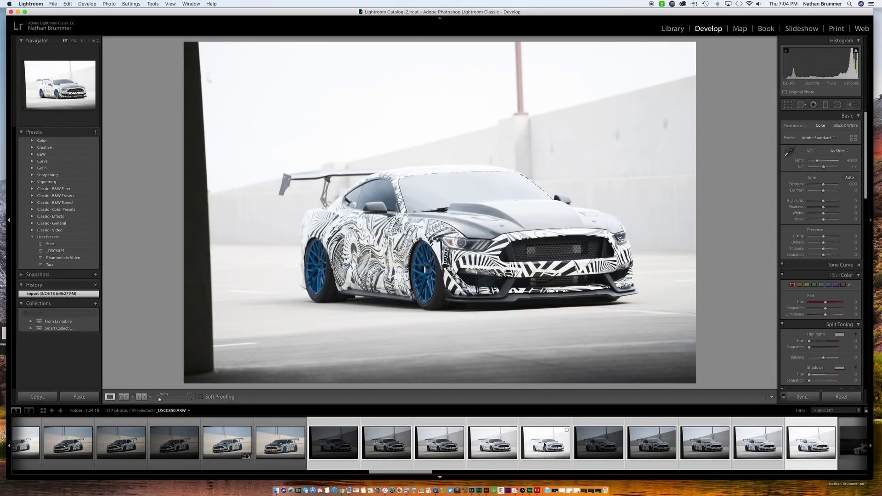
# Step: Merge the five exposures _DSC0846 to _DSC0850 into one HDR photo with Auto Align, Auto Settings and Low deghosting
pyautogui.click(327, 453)
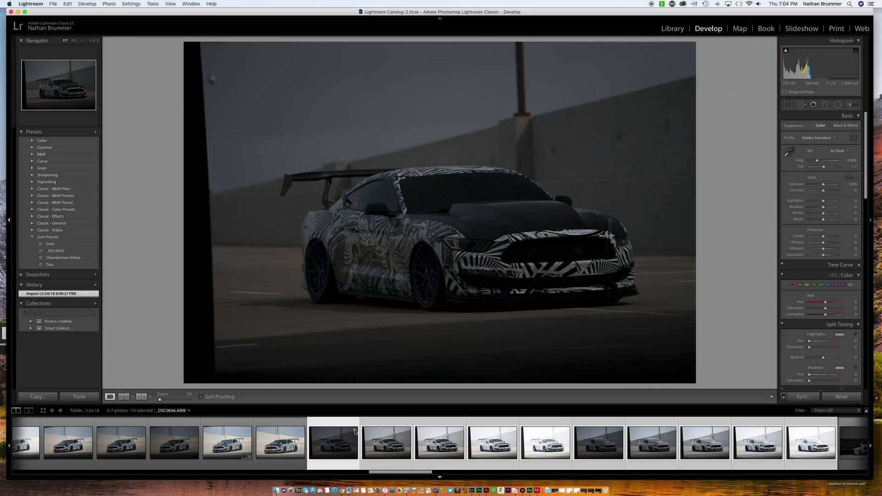
pyautogui.keyDown('shift'); pyautogui.click(551, 425); pyautogui.keyUp('shift')
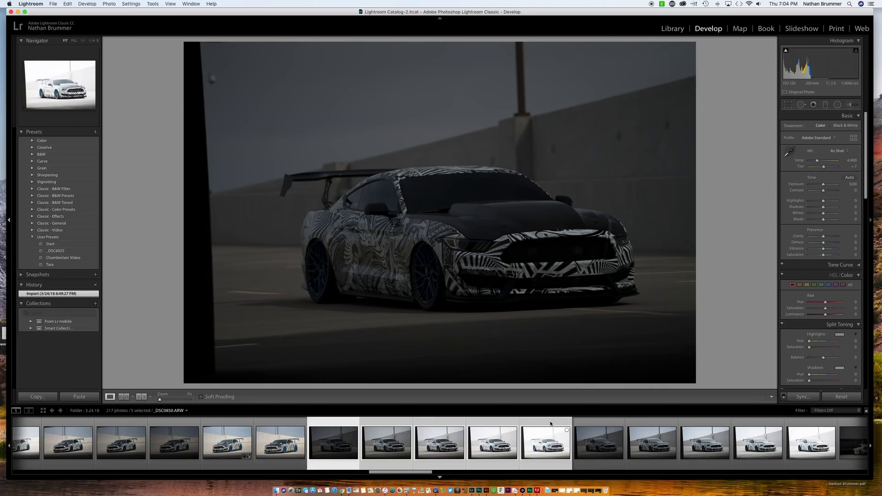
pyautogui.rightClick(551, 421)
pyautogui.moveTo(564, 334)
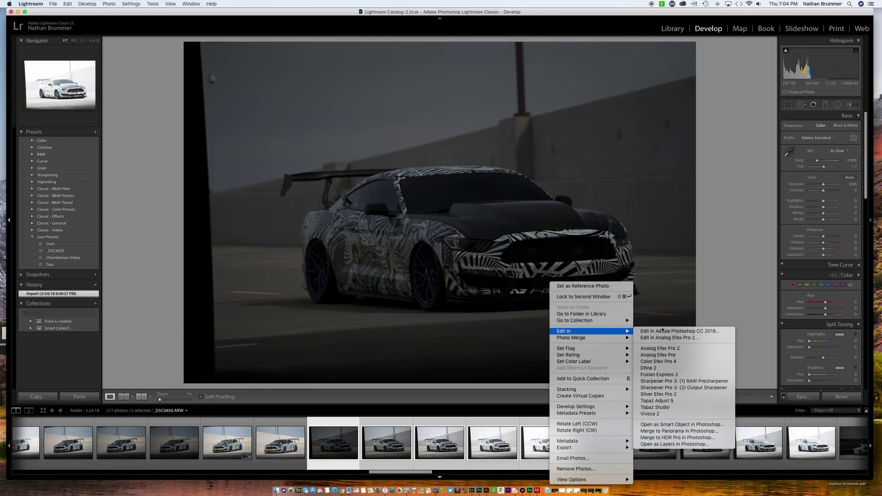
pyautogui.moveTo(597, 338)
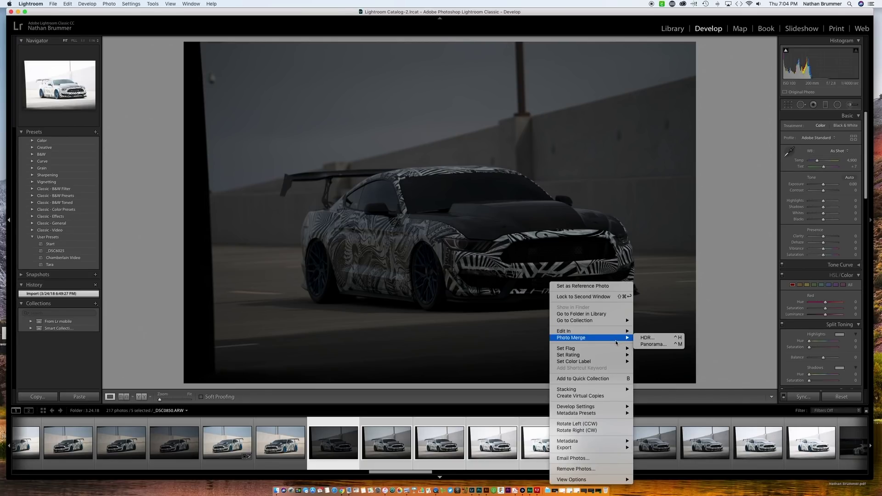
pyautogui.click(647, 338)
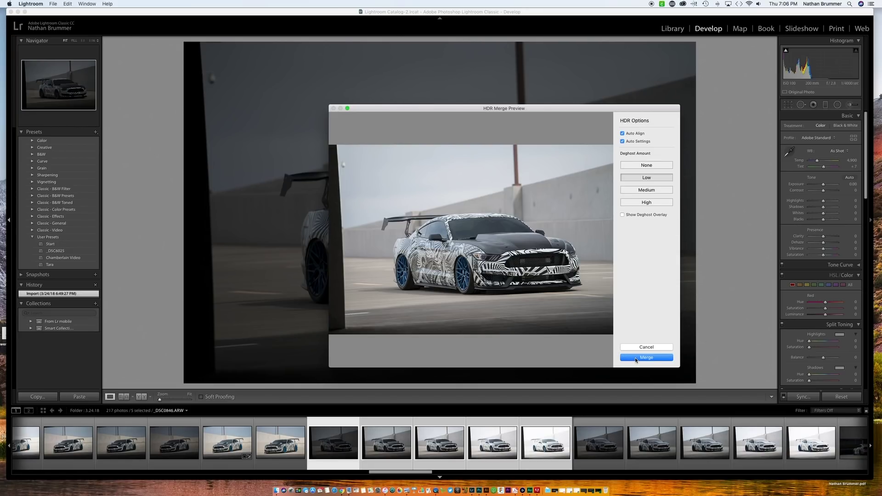
pyautogui.click(635, 358)
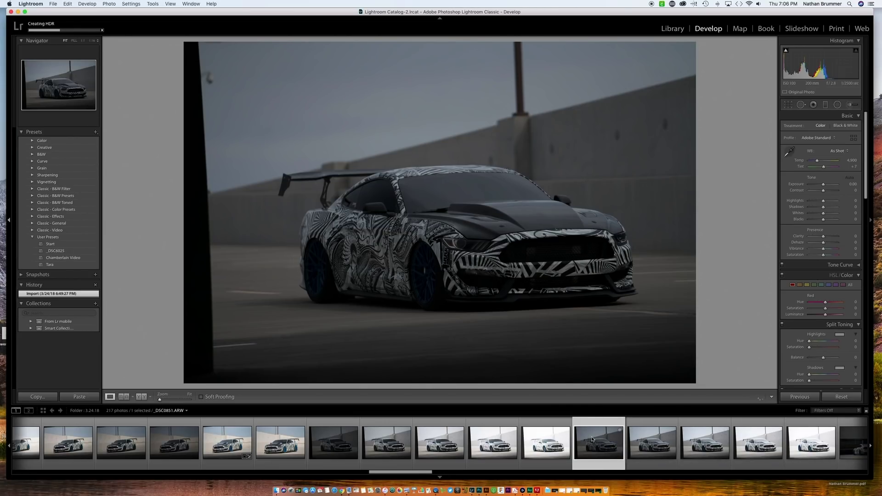
# Step: Merge the second bracket, _DSC0851 to _DSC0855, into an HDR photo with Auto Align, Auto Settings and Low deghosting
pyautogui.keyDown('shift'); pyautogui.click(809, 434); pyautogui.keyUp('shift')
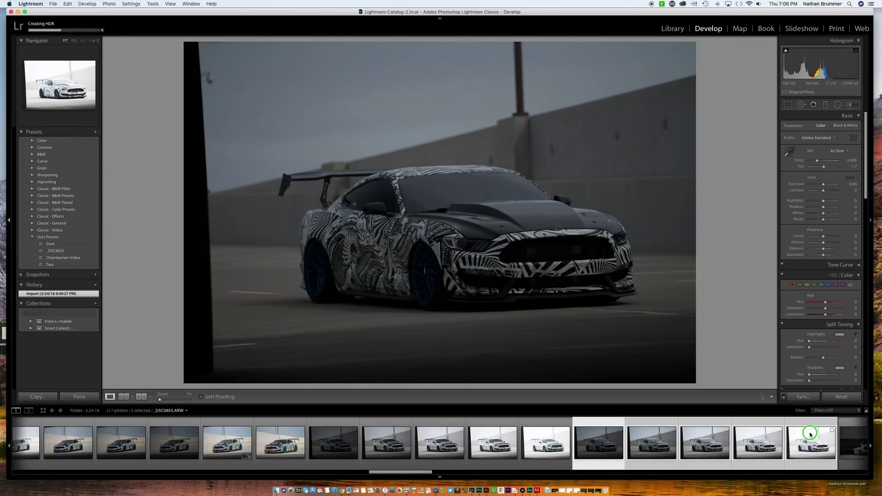
pyautogui.rightClick(809, 434)
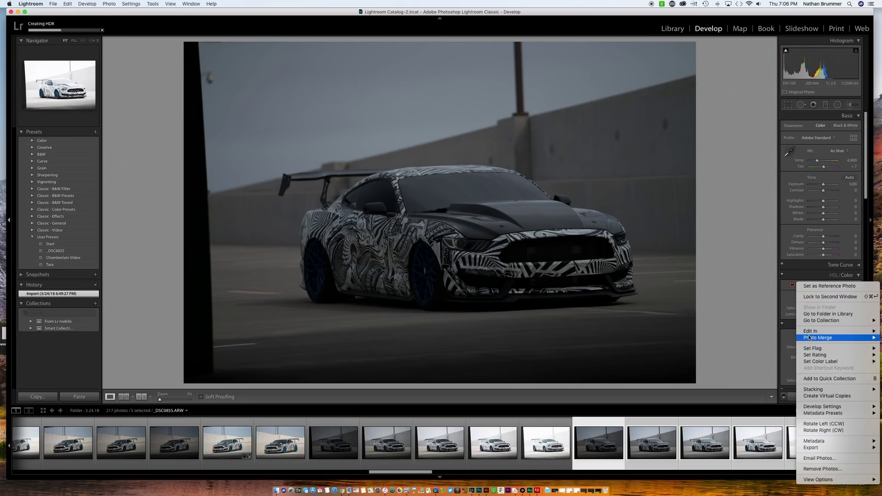
pyautogui.moveTo(809, 337)
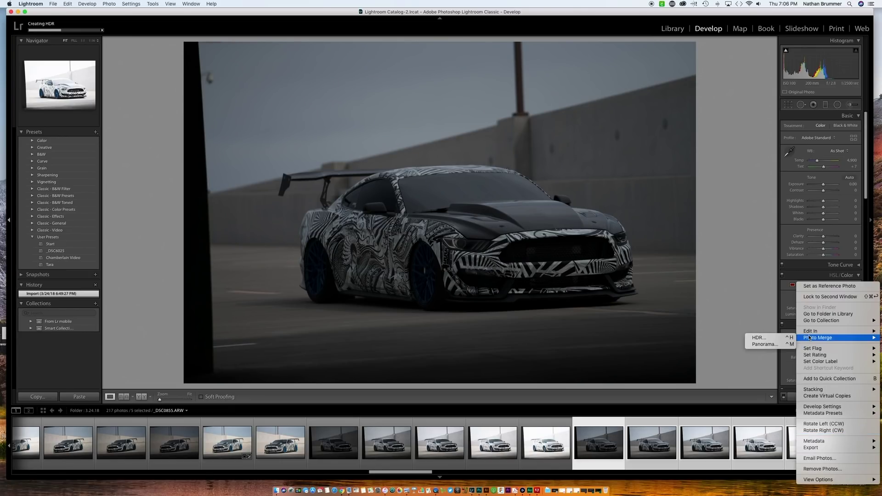
pyautogui.click(767, 338)
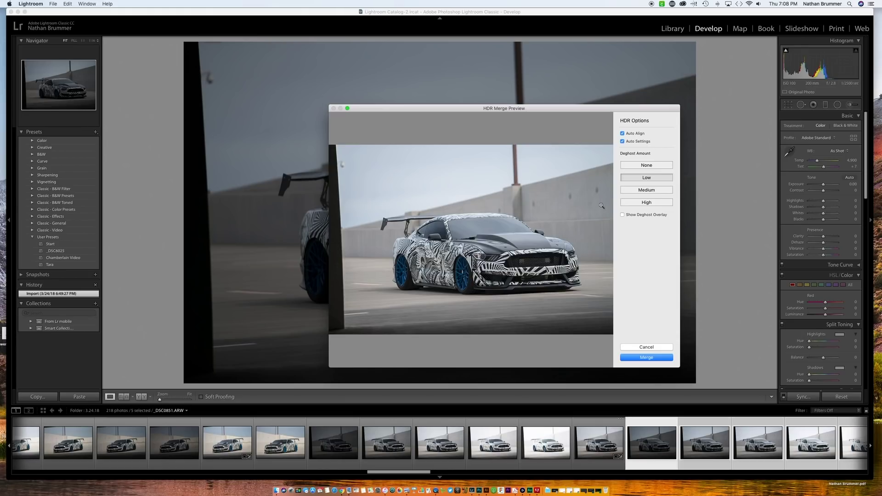
pyautogui.click(644, 358)
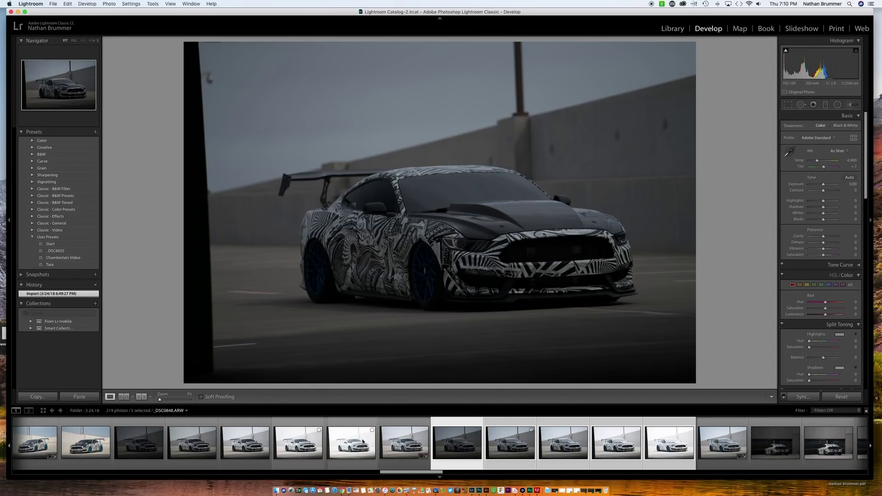
# Step: Open the two merged photos, _DSC0846-HDR.dng and _DSC0851-HDR.dng, together as layers in one Photoshop document
pyautogui.click(718, 441)
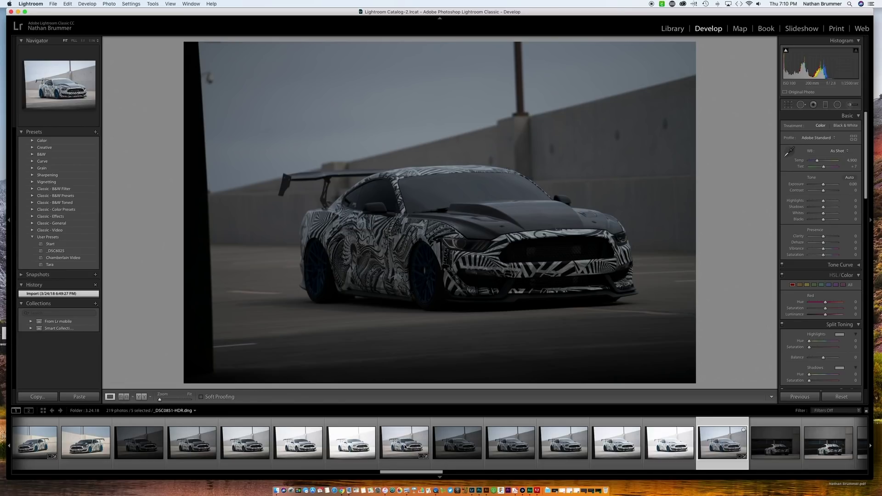
pyautogui.click(413, 424)
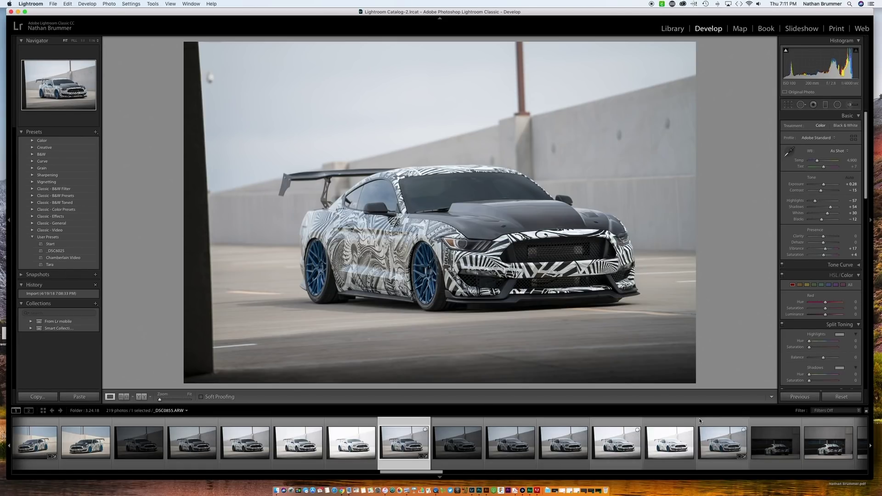
pyautogui.keyDown('super'); pyautogui.click(716, 422); pyautogui.keyUp('super')
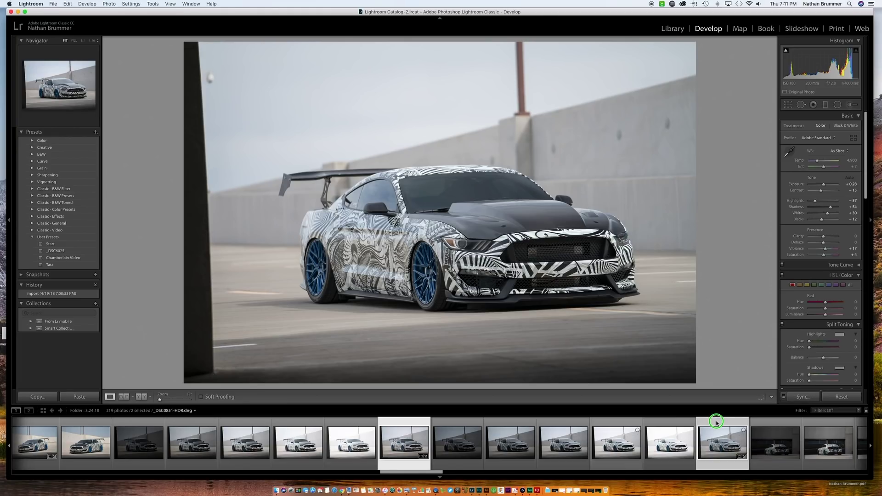
pyautogui.rightClick(716, 422)
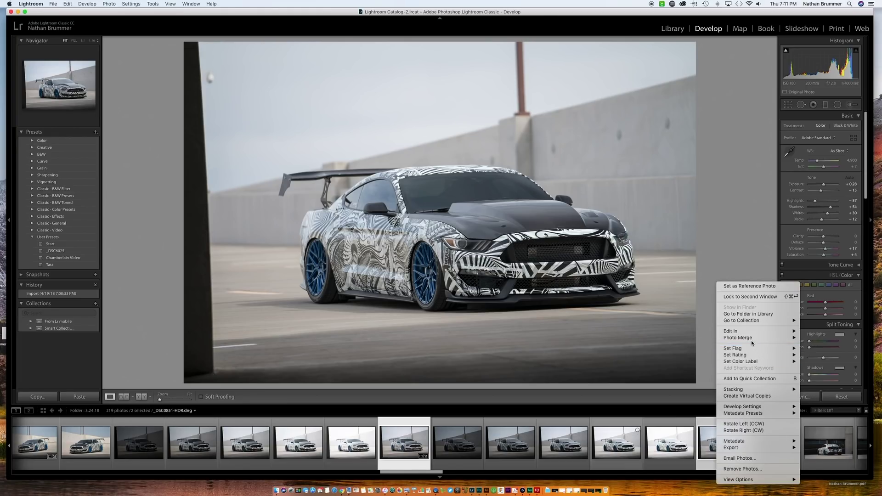
pyautogui.moveTo(735, 331)
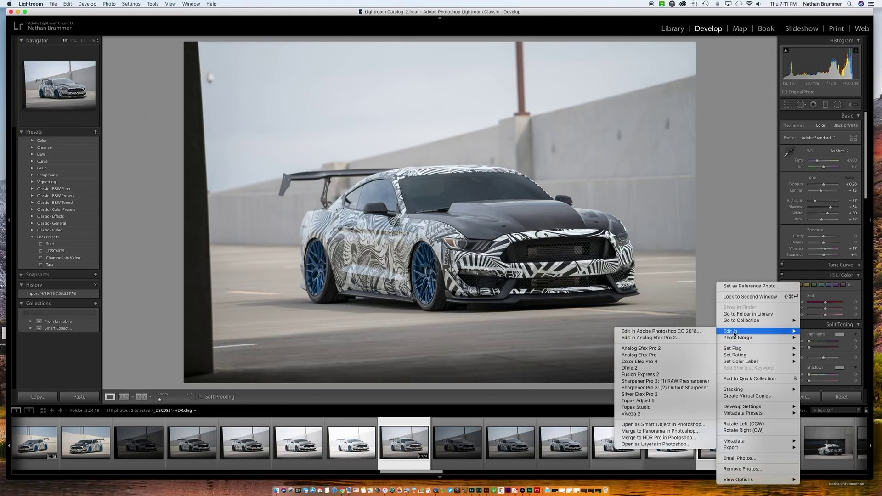
pyautogui.click(647, 444)
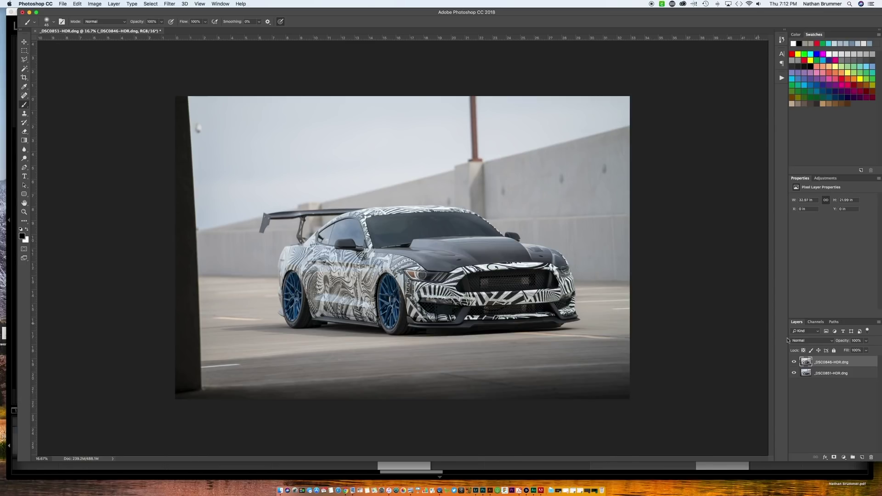
# Step: Toggle the visibility of the _DSC0846-HDR.dng layer repeatedly to compare the car's reflections with the layer beneath
pyautogui.click(794, 362)
pyautogui.click(794, 362)
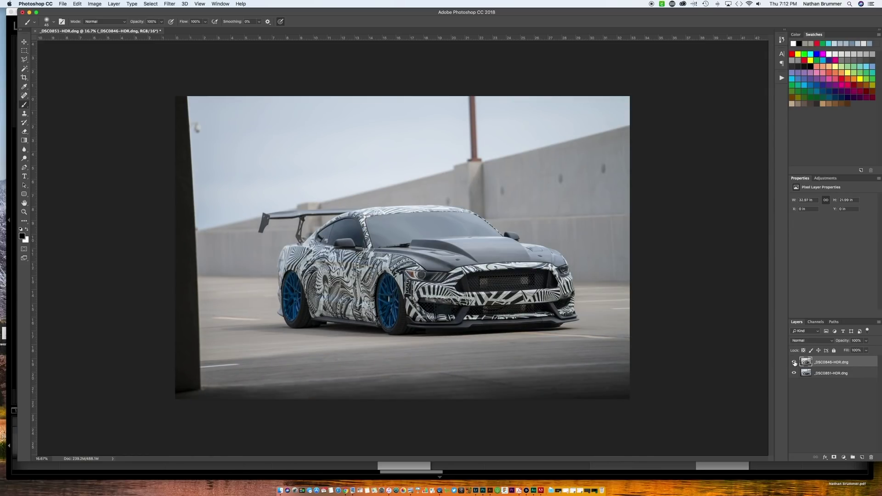
pyautogui.click(794, 362)
pyautogui.click(794, 362)
pyautogui.click(794, 362)
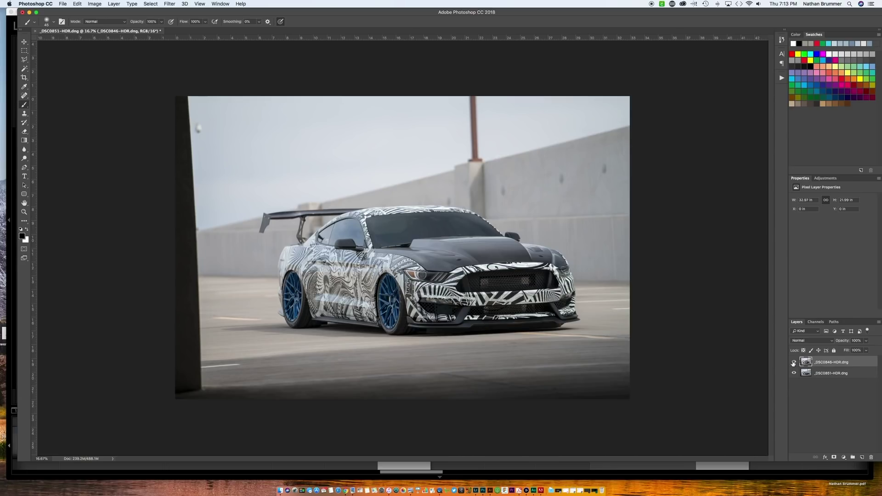
pyautogui.click(793, 362)
pyautogui.click(793, 363)
pyautogui.click(793, 362)
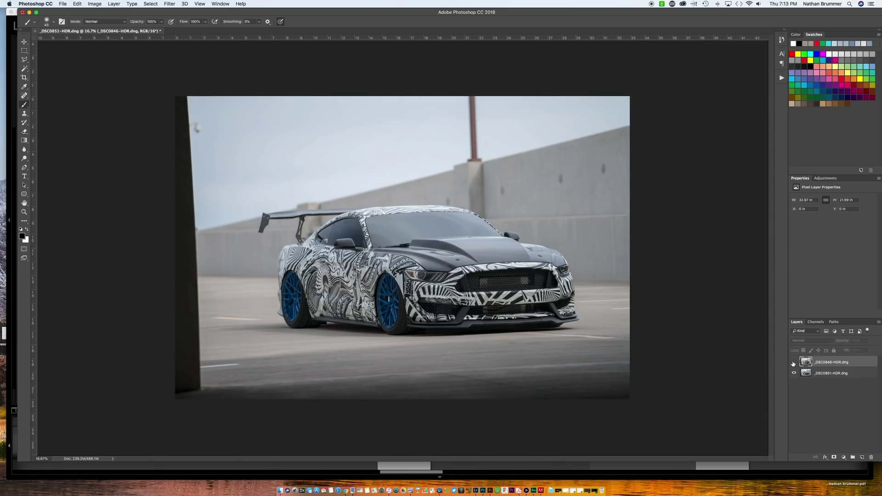
pyautogui.click(793, 363)
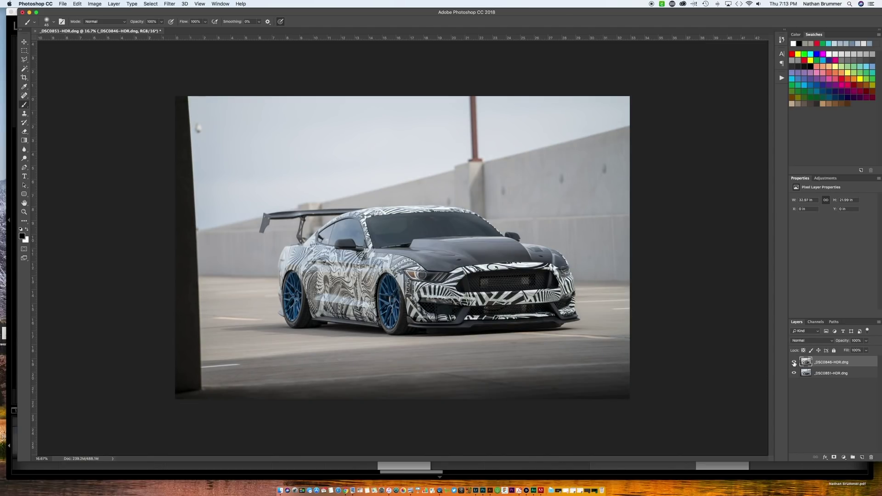
pyautogui.click(793, 362)
pyautogui.click(793, 362)
pyautogui.click(793, 362)
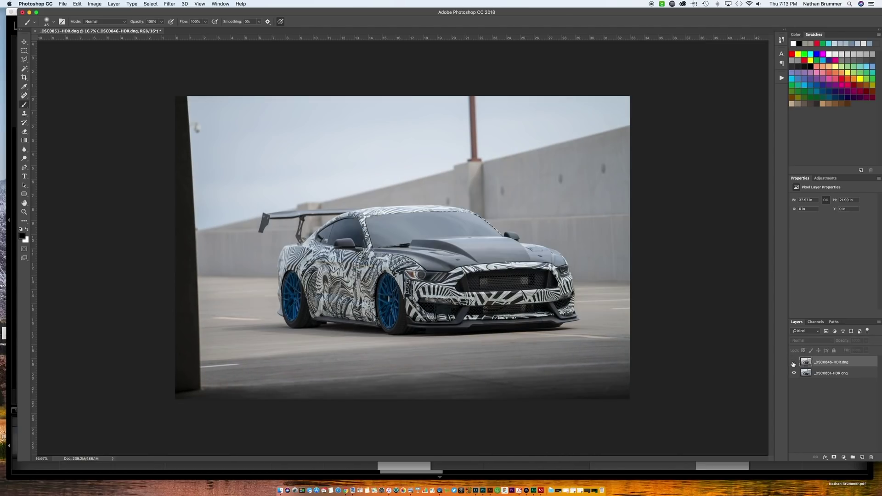
pyautogui.click(793, 362)
pyautogui.click(793, 363)
pyautogui.click(793, 362)
pyautogui.click(794, 362)
pyautogui.click(793, 362)
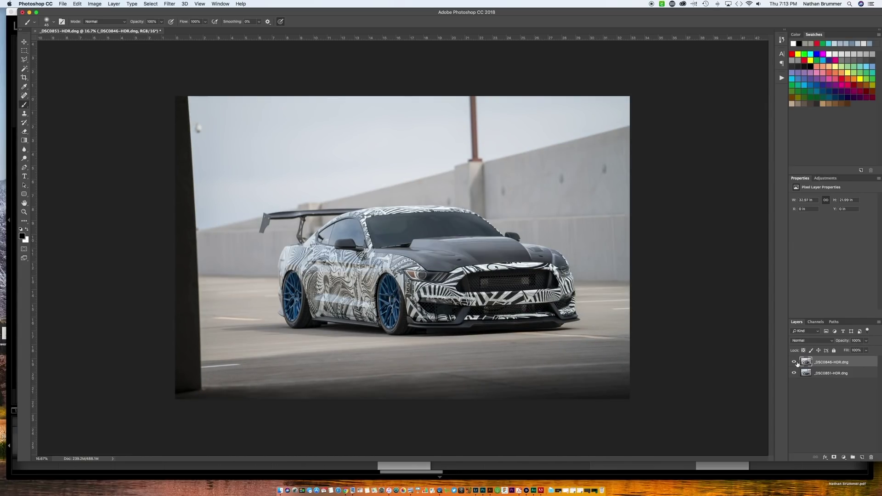
# Step: Select both HDR layers and auto-align them with the Auto projection
pyautogui.keyDown('shift'); pyautogui.click(822, 373); pyautogui.keyUp('shift')
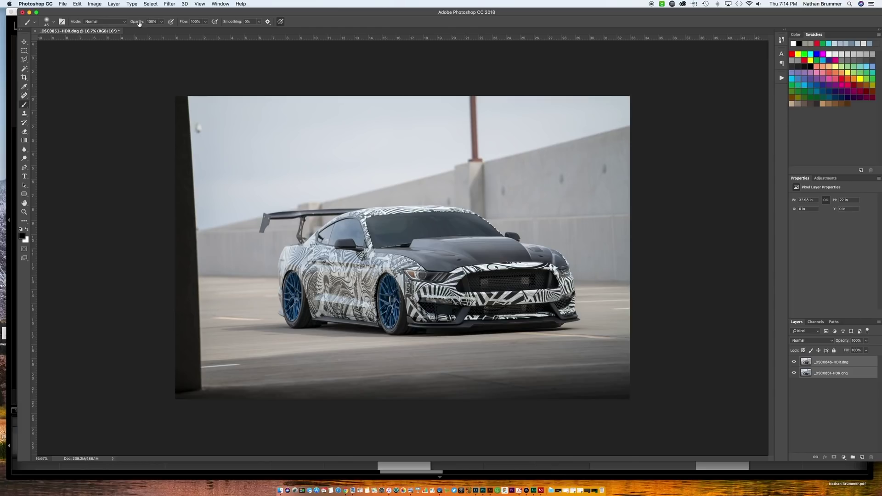
pyautogui.click(78, 5)
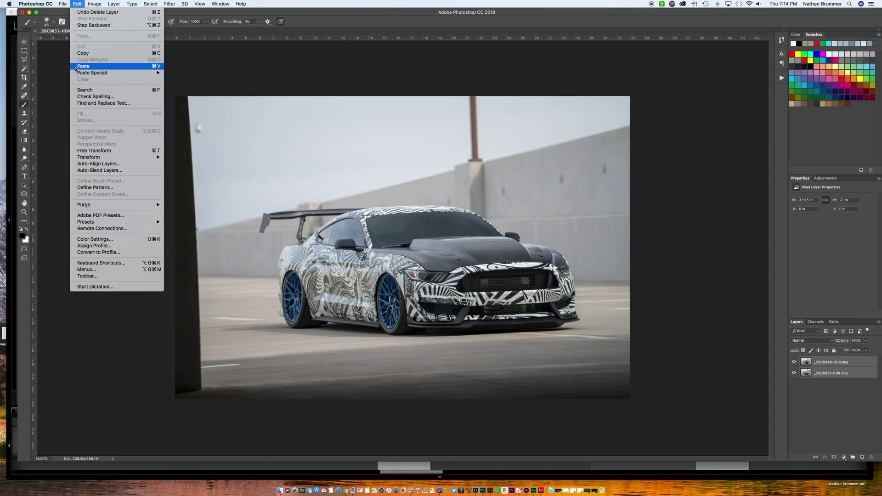
pyautogui.click(100, 164)
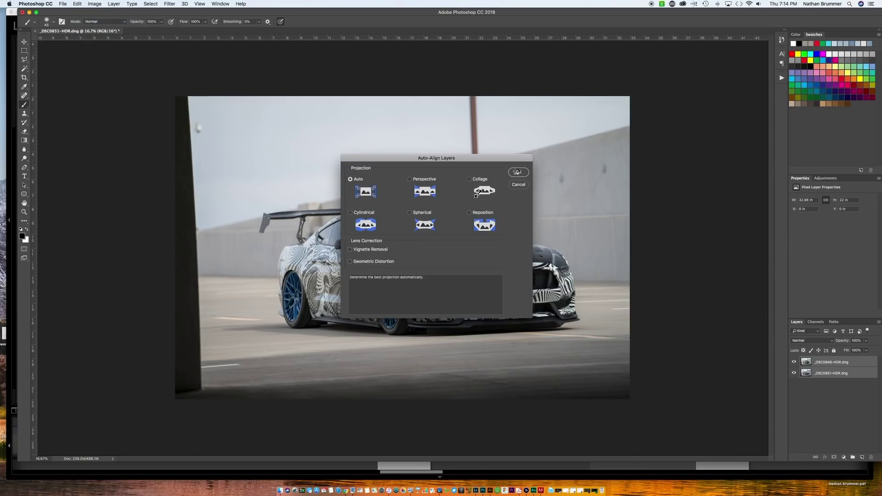
pyautogui.click(517, 172)
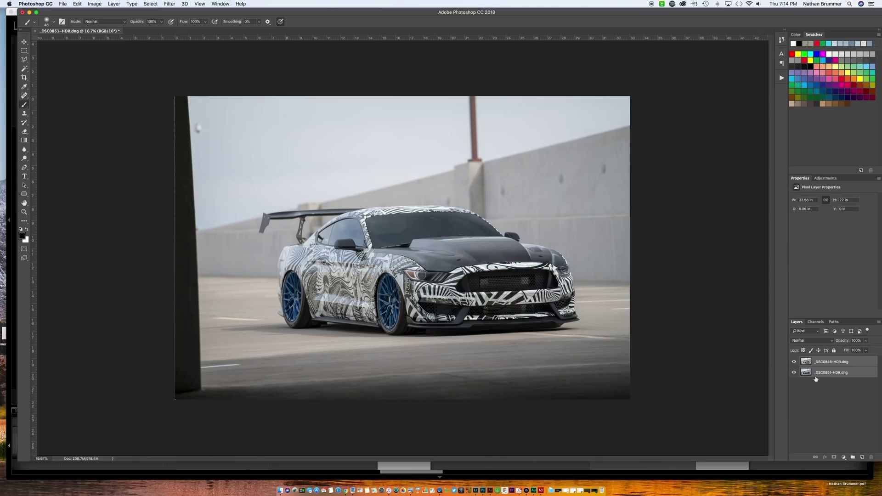
# Step: Toggle the _DSC0846-HDR.dng layer's visibility to check the alignment and compare the reflections with the layer beneath
pyautogui.click(794, 362)
pyautogui.click(794, 362)
pyautogui.click(794, 362)
pyautogui.click(794, 361)
pyautogui.click(794, 361)
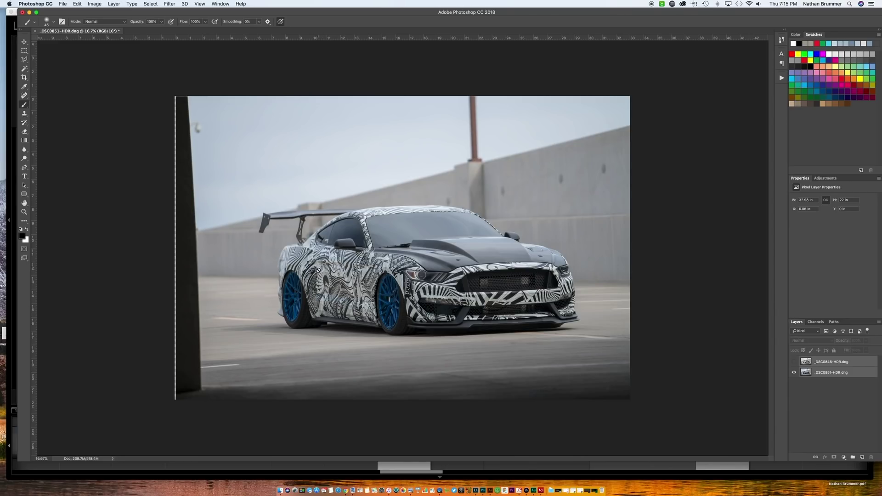
pyautogui.press('super+comma')
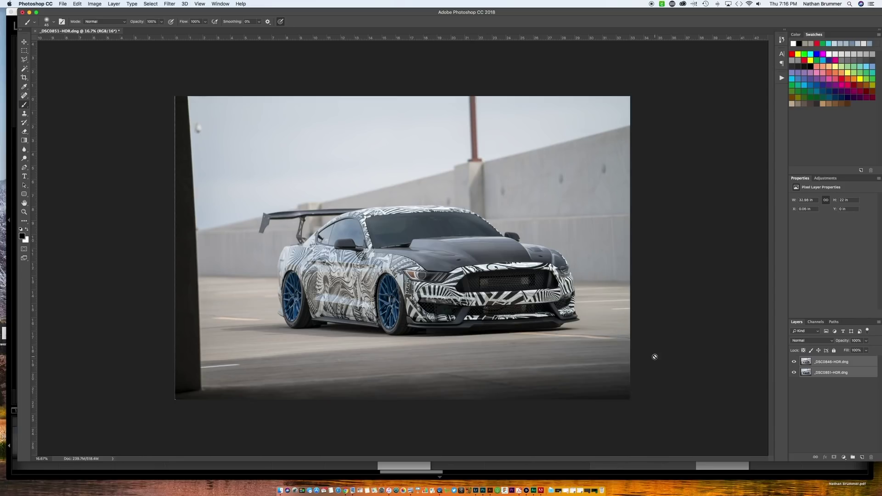
pyautogui.click(799, 399)
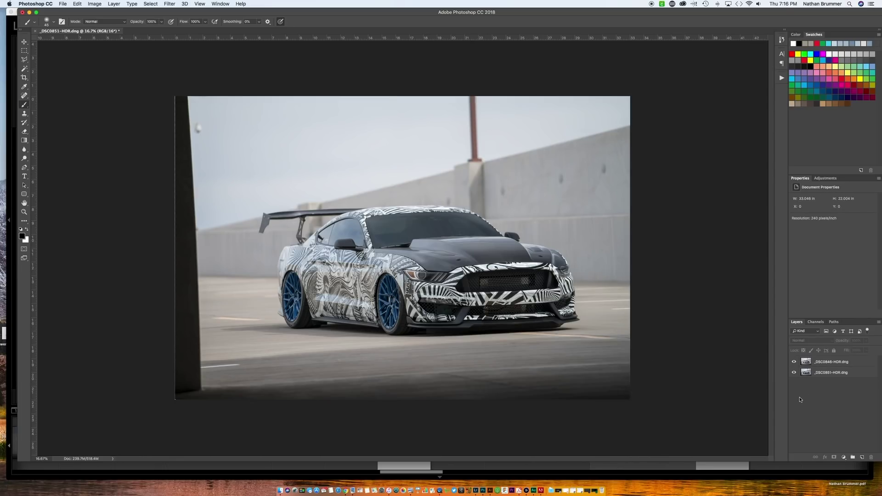
pyautogui.click(793, 363)
pyautogui.click(793, 362)
# Step: Move the _DSC0851-HDR.dng layer above _DSC0846-HDR.dng and give it a black layer mask that hides it completely
pyautogui.click(822, 363)
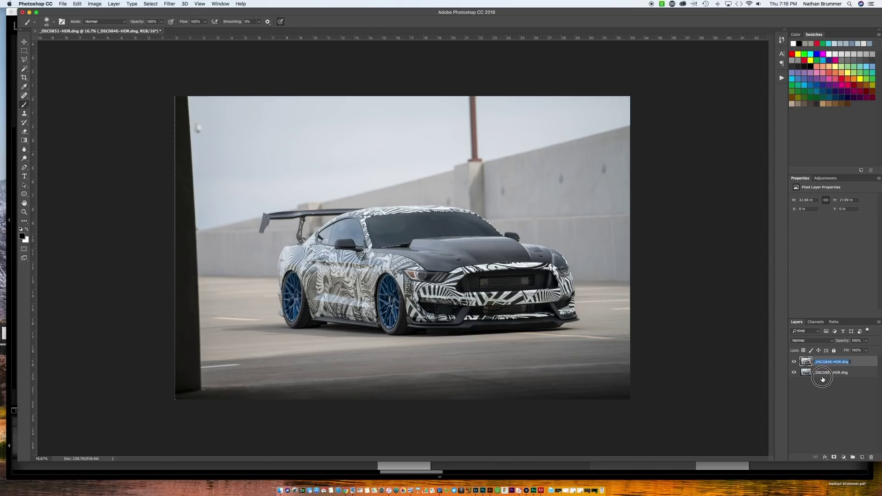
pyautogui.click(822, 382)
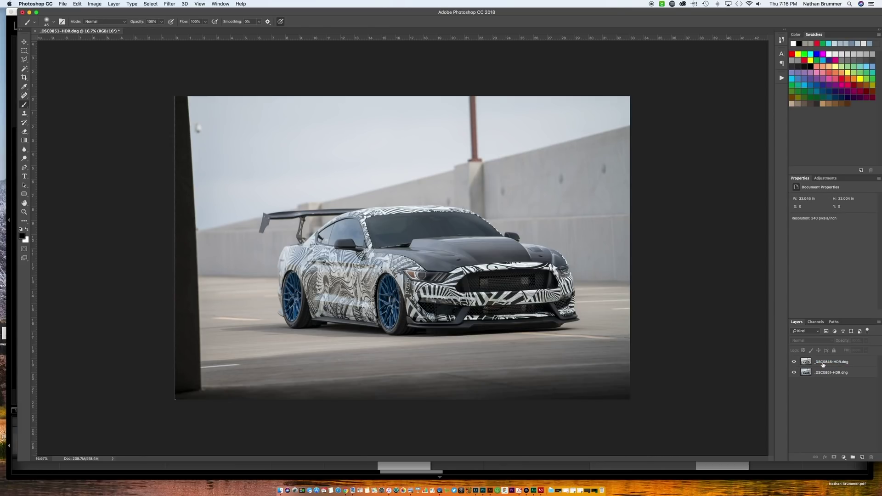
pyautogui.moveTo(823, 365); pyautogui.dragTo(823, 382)
pyautogui.doubleClick(825, 363)
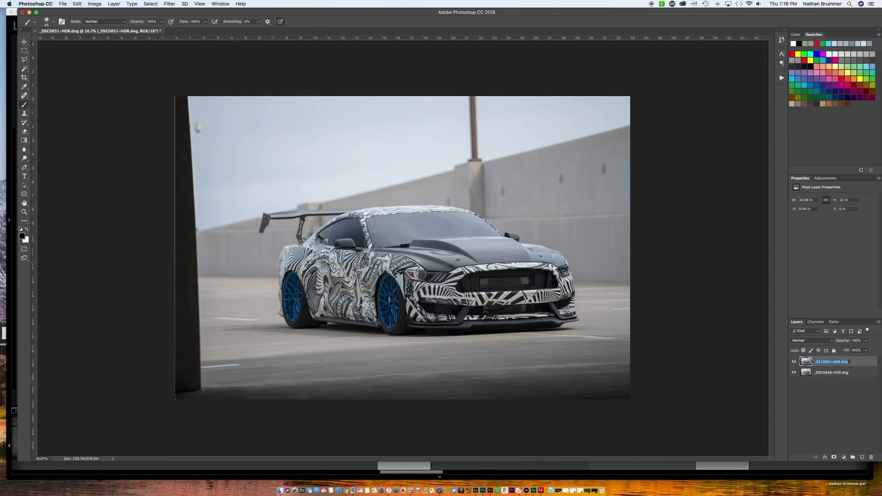
pyautogui.keyDown('alt'); pyautogui.click(833, 458); pyautogui.keyUp('alt')
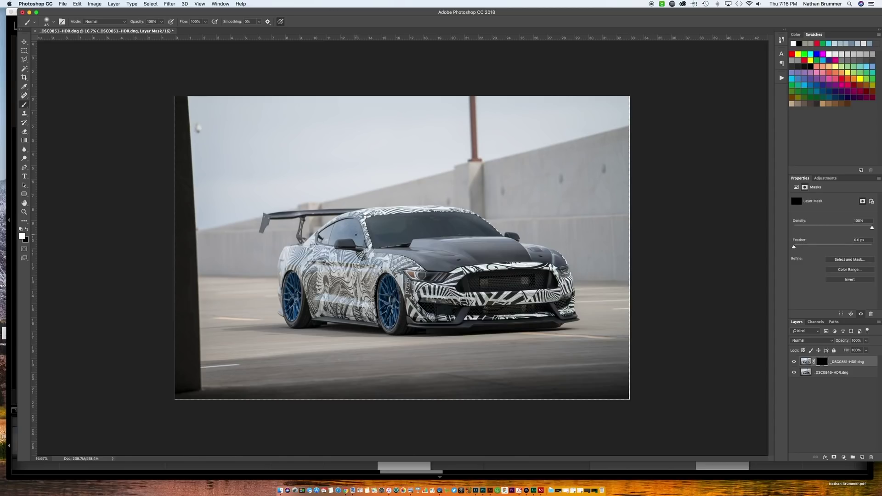
# Step: With an enlarged brush, paint the mask white over the side windows and black along the roof edge to clean up the spill
pyautogui.press(']')
pyautogui.press(']')
pyautogui.press(']')
pyautogui.press(']')
pyautogui.press(']')
pyautogui.moveTo(349, 224)
pyautogui.mouseDown()
pyautogui.moveTo(338, 221)
pyautogui.moveTo(321, 236)
pyautogui.moveTo(365, 241)
pyautogui.moveTo(349, 216)
pyautogui.moveTo(316, 239)
pyautogui.moveTo(360, 241)
pyautogui.moveTo(354, 243)
pyautogui.mouseUp()
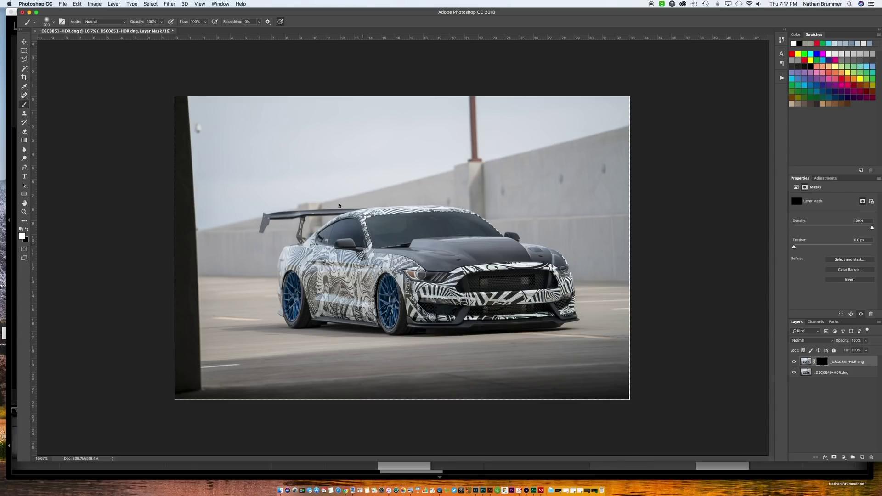
pyautogui.press('x')
pyautogui.moveTo(353, 208); pyautogui.dragTo(305, 237)
# Step: Draw a closed Pen tool path around the side face of the raised hood section, from the windshield base to the grille edge
pyautogui.scroll(10, 436, 256)
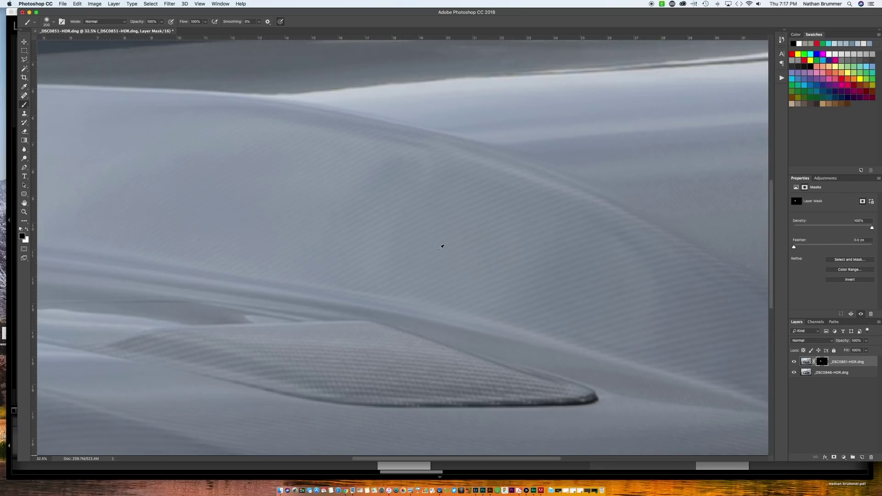
pyautogui.scroll(-5, 441, 247)
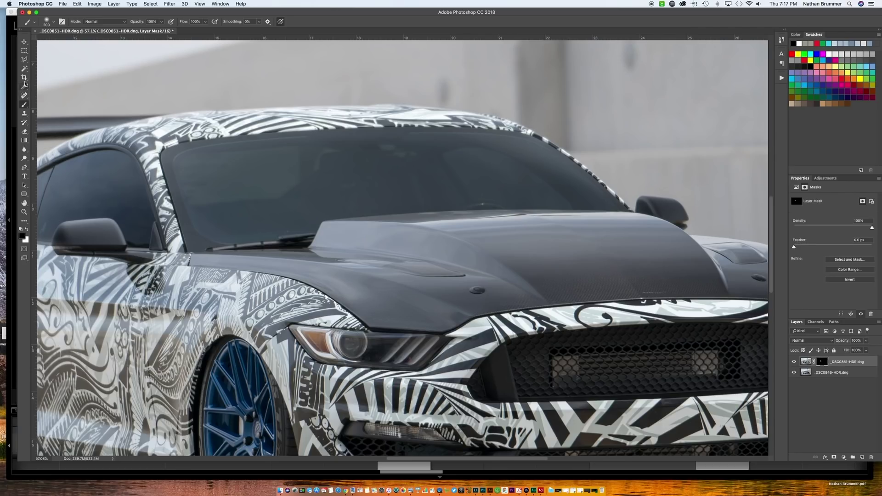
pyautogui.click(24, 168)
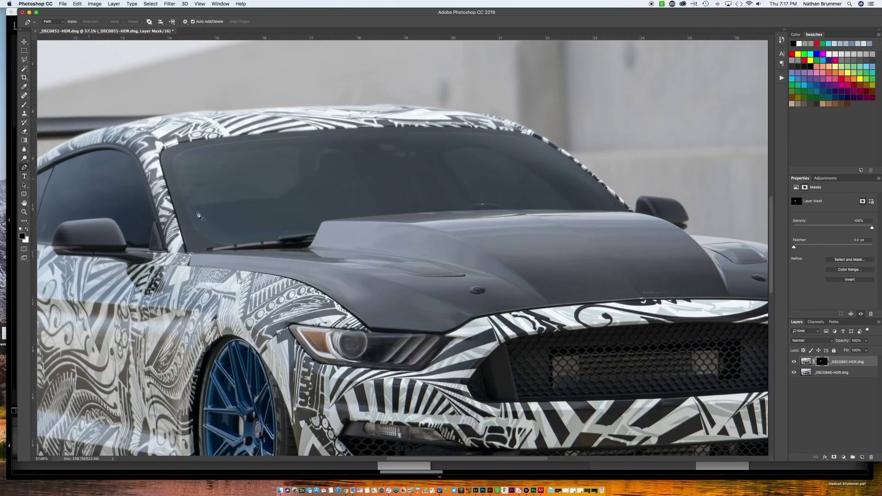
pyautogui.click(308, 247)
pyautogui.moveTo(546, 304); pyautogui.dragTo(619, 357)
pyautogui.keyDown('alt'); pyautogui.click(546, 303); pyautogui.keyUp('alt')
pyautogui.moveTo(323, 221); pyautogui.dragTo(155, 234)
pyautogui.moveTo(242, 242); pyautogui.dragTo(252, 252)
pyautogui.click(322, 224)
pyautogui.click(308, 248)
# Step: Convert the hood path into a new anti-aliased selection with a feather radius of 1 pixel
pyautogui.rightClick(309, 249)
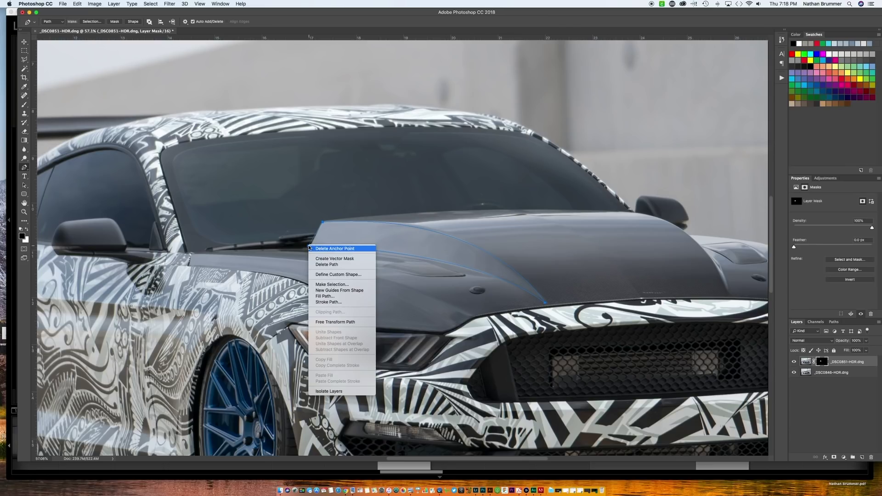
pyautogui.click(332, 285)
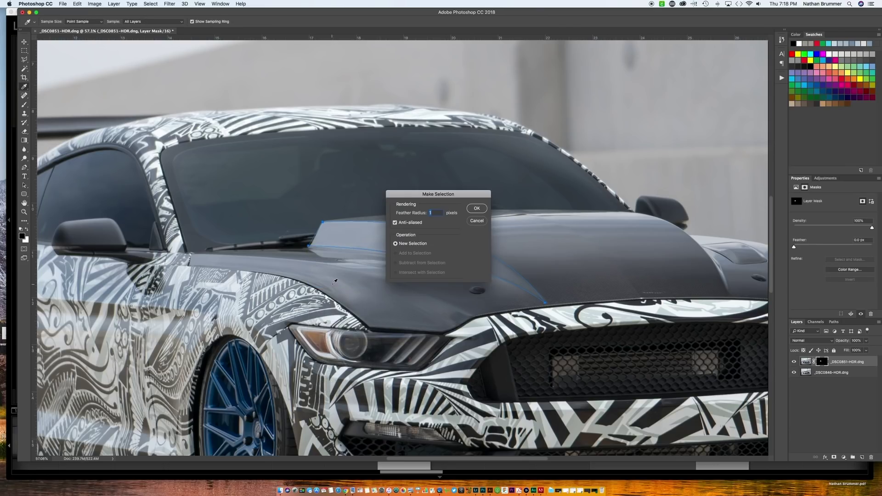
pyautogui.click(476, 208)
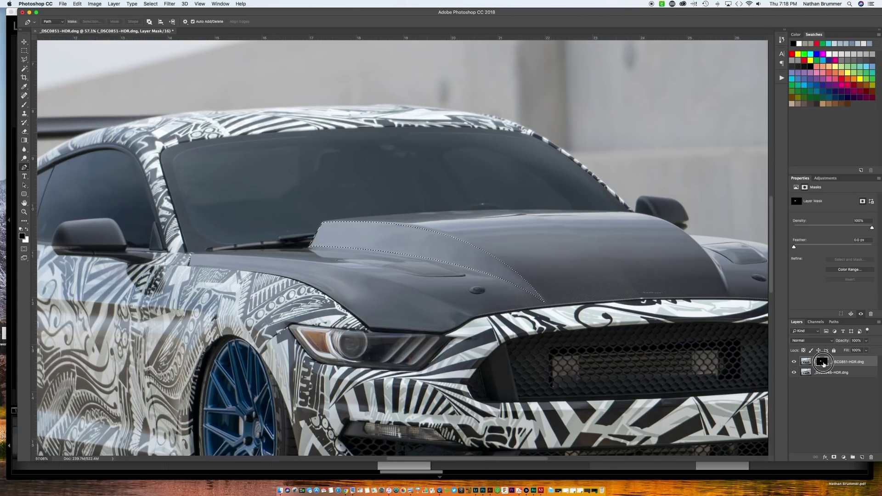
# Step: Paint the layer mask white inside the hood selection to replace the bright reflection, and deselect
pyautogui.press('b')
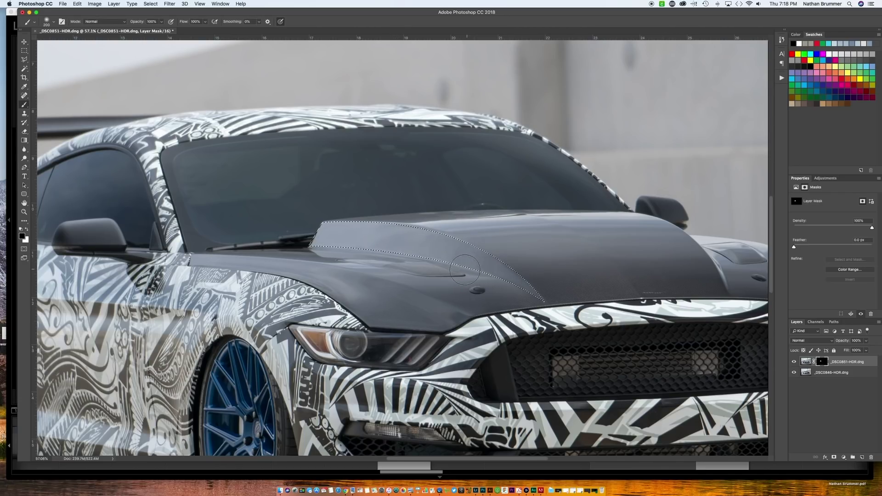
pyautogui.press('x')
pyautogui.moveTo(517, 279)
pyautogui.mouseDown()
pyautogui.moveTo(538, 292)
pyautogui.moveTo(496, 270)
pyautogui.mouseUp()
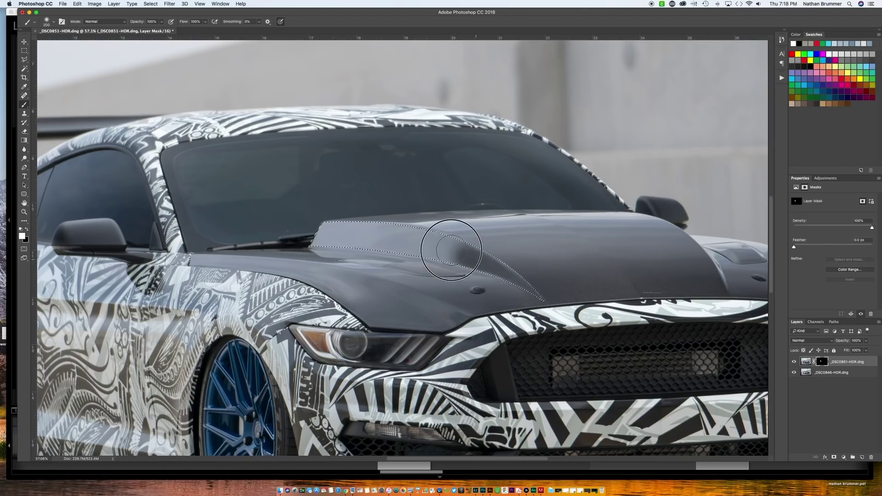
pyautogui.moveTo(433, 249)
pyautogui.mouseDown()
pyautogui.moveTo(352, 236)
pyautogui.moveTo(318, 244)
pyautogui.moveTo(394, 237)
pyautogui.moveTo(488, 262)
pyautogui.moveTo(534, 287)
pyautogui.moveTo(477, 261)
pyautogui.moveTo(337, 234)
pyautogui.moveTo(459, 253)
pyautogui.mouseUp()
pyautogui.hotkey('ctrl', 'd')
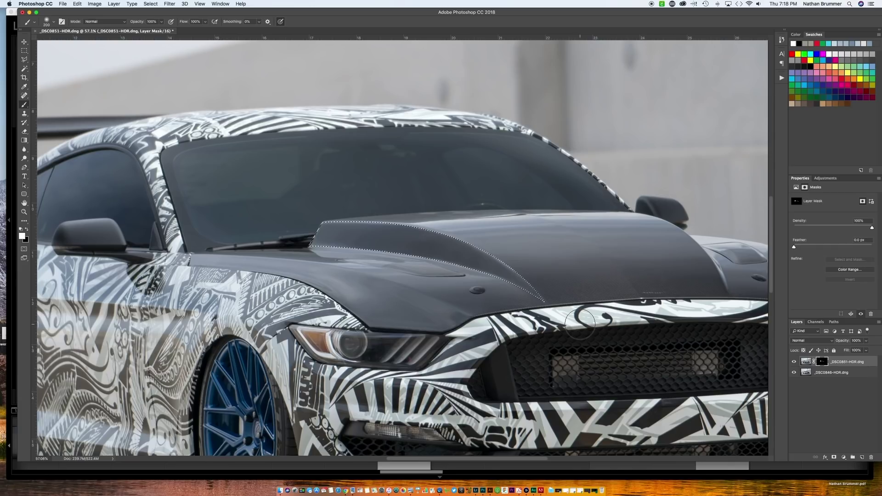
# Step: Toggle the masked _DSC0851-HDR.dng layer off and on to compare the hood and window reflections
pyautogui.click(793, 362)
pyautogui.click(793, 362)
pyautogui.press('super+0')
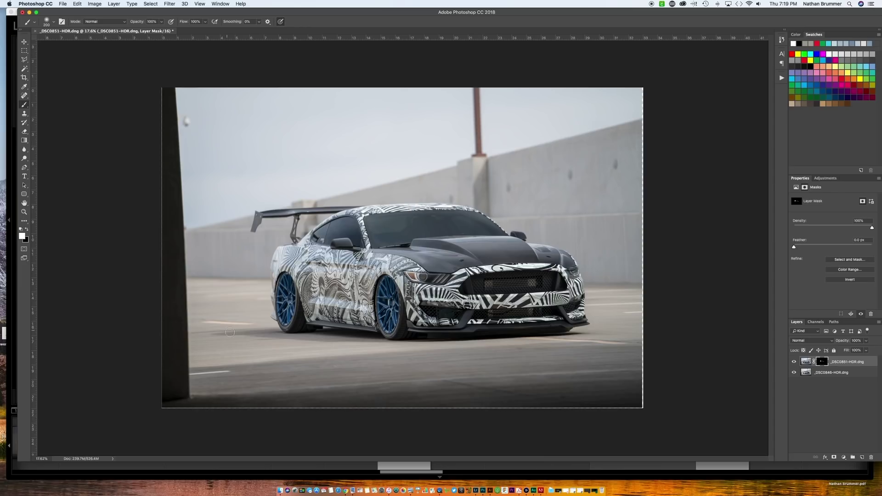
# Step: Try revealing the _DSC0851-HDR.dng layer on the blue wheels by painting its mask white, and paint them back with black
pyautogui.scroll(5, 272, 309)
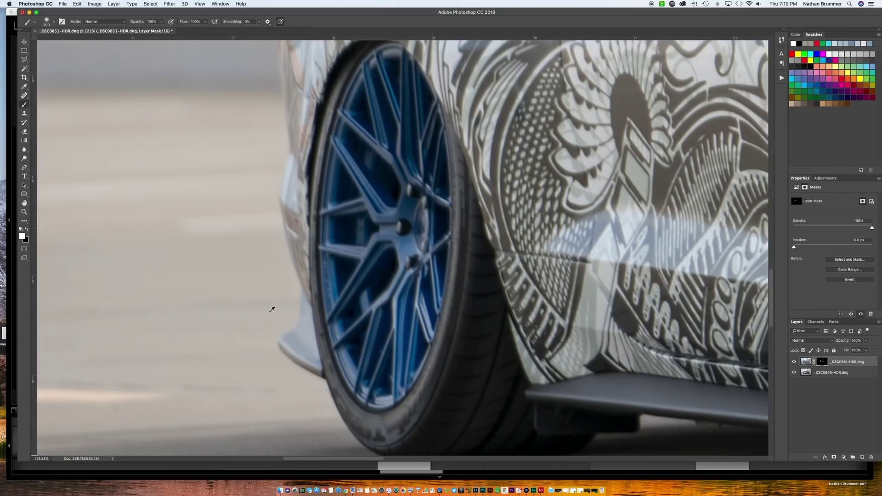
pyautogui.scroll(-5, 269, 312)
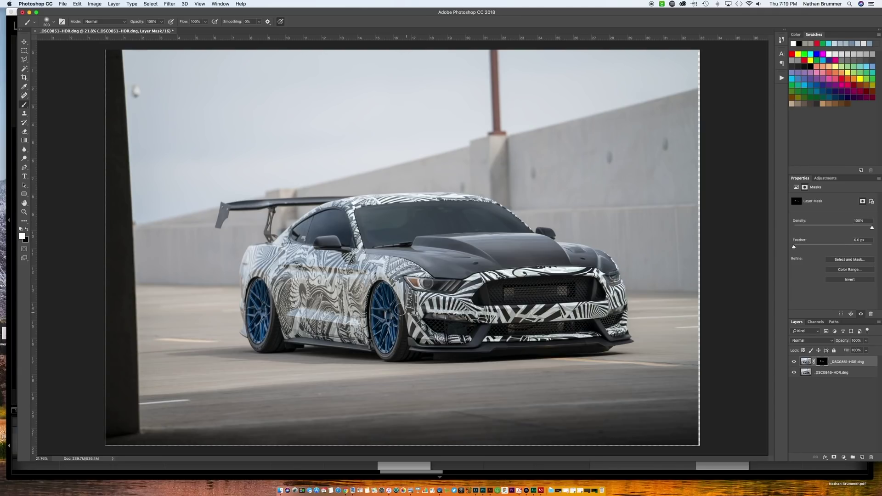
pyautogui.press('x')
pyautogui.press('x')
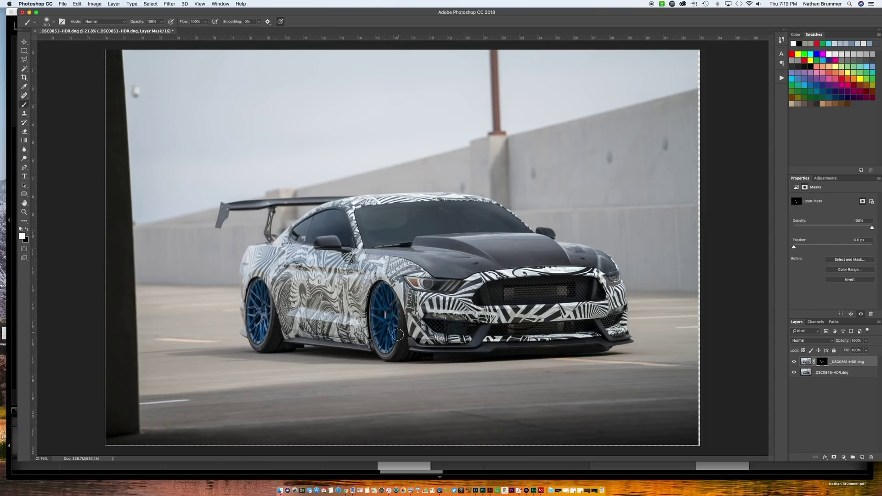
pyautogui.press('x')
pyautogui.moveTo(369, 304)
pyautogui.mouseDown()
pyautogui.moveTo(394, 332)
pyautogui.moveTo(378, 298)
pyautogui.moveTo(376, 324)
pyautogui.moveTo(392, 332)
pyautogui.moveTo(386, 348)
pyautogui.moveTo(373, 304)
pyautogui.mouseUp()
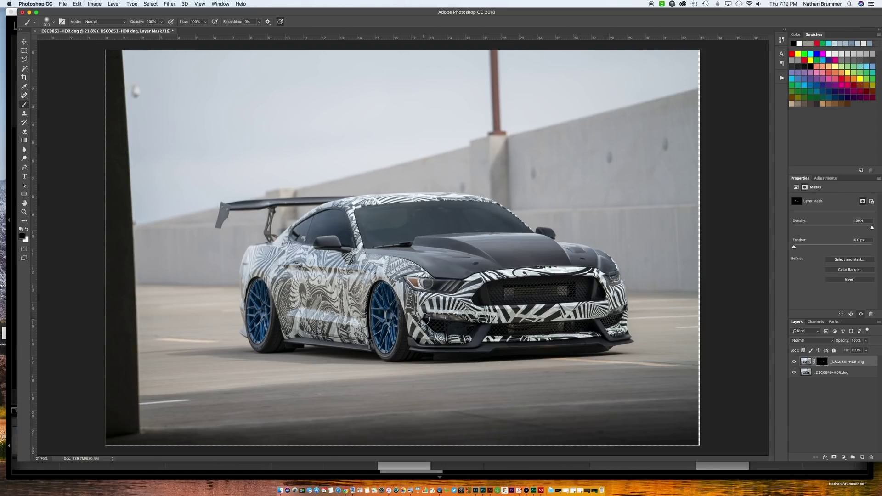
# Step: Stamp all visible layers into a new merged layer above the masked _DSC0851-HDR.dng layer
pyautogui.scroll(-3, 382, 263)
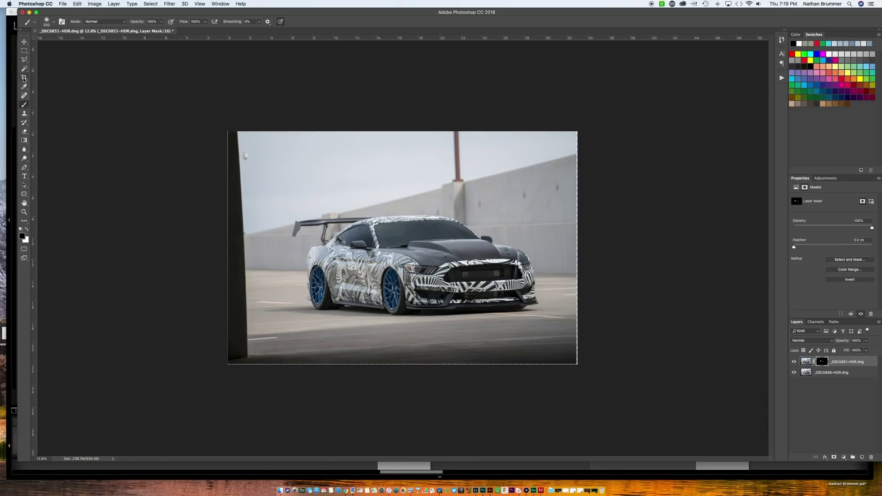
pyautogui.click(857, 363)
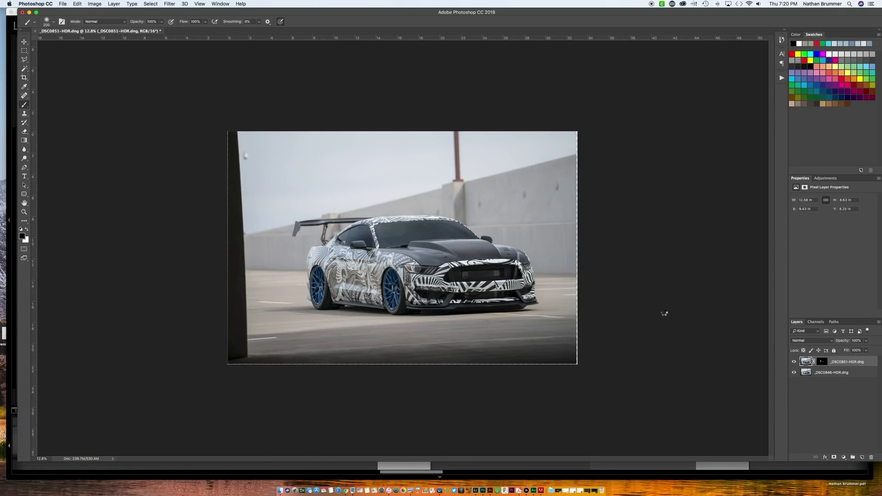
pyautogui.press('super+alt+shift+e')
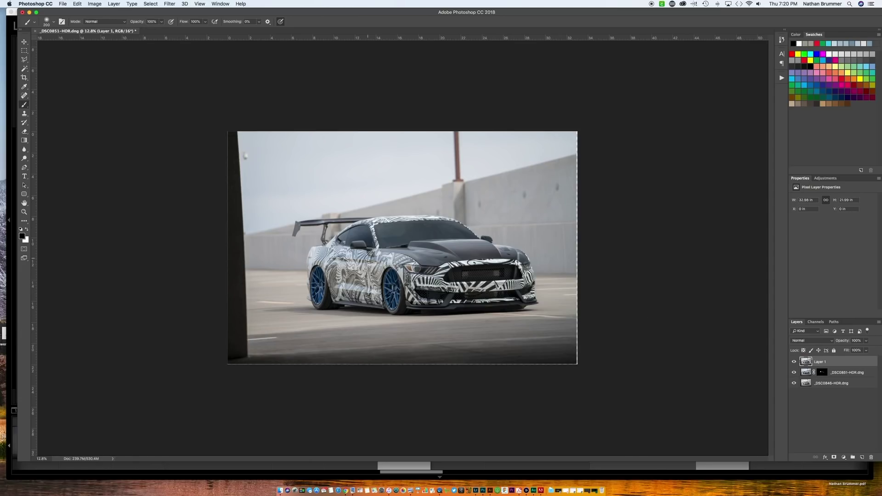
# Step: Clear the fixed crop ratio and crop the image around the car to about 28.9 × 19.3 in, cutting off the dark pillar
pyautogui.click(25, 77)
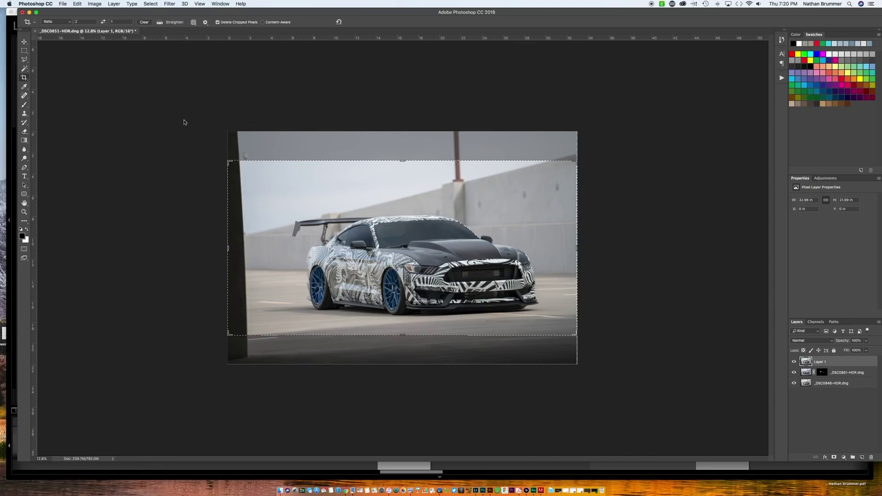
pyautogui.click(149, 23)
pyautogui.click(24, 42)
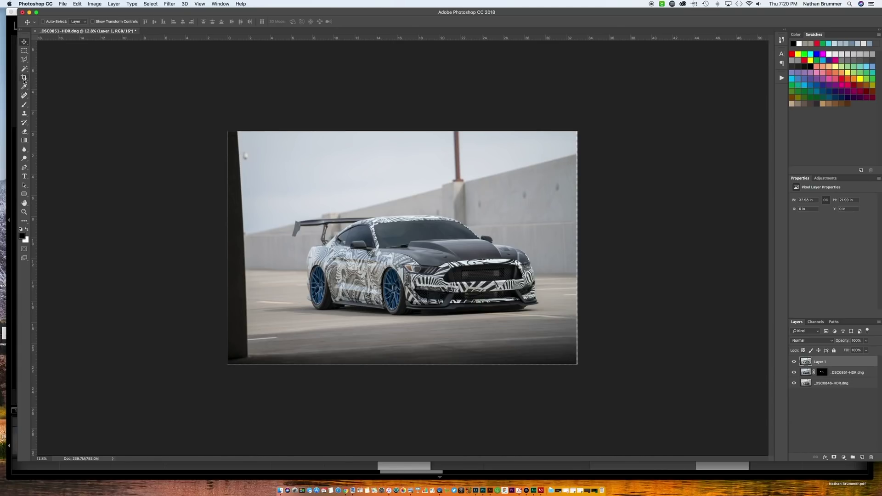
pyautogui.click(24, 77)
pyautogui.moveTo(229, 133); pyautogui.dragTo(252, 142)
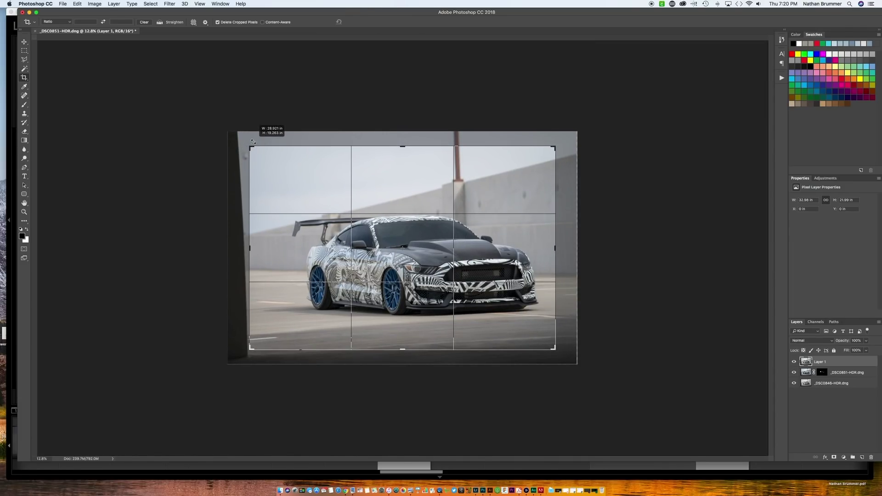
pyautogui.moveTo(373, 260); pyautogui.dragTo(362, 260)
pyautogui.press('super+r')
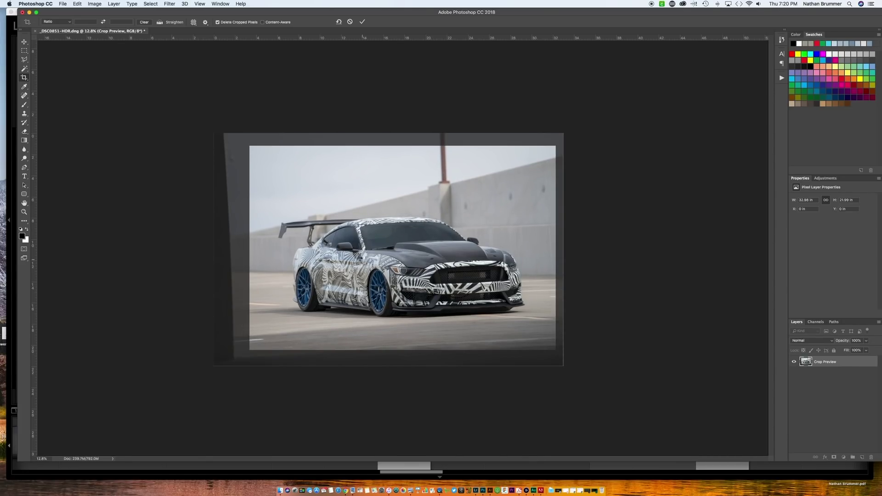
pyautogui.press('Return')
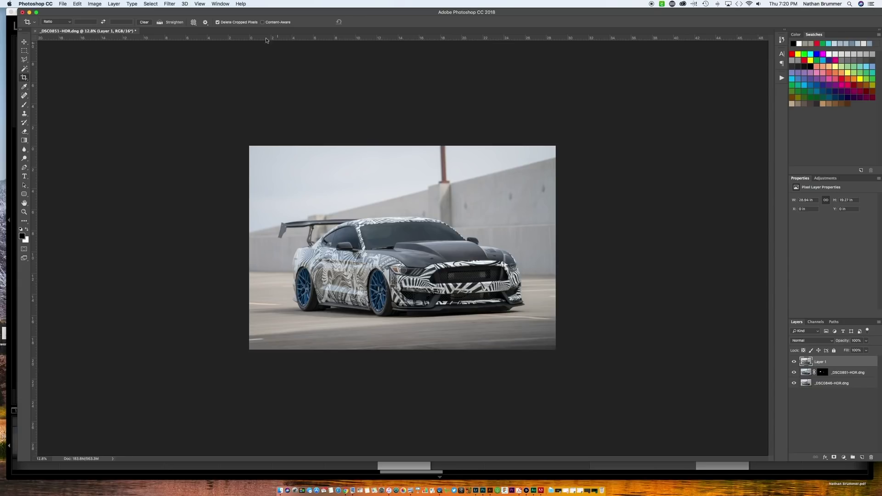
# Step: Open the Camera Raw Filter on Layer 1 and add a graduated filter down over the sky with temperature -27 and exposure -1.70
pyautogui.click(169, 4)
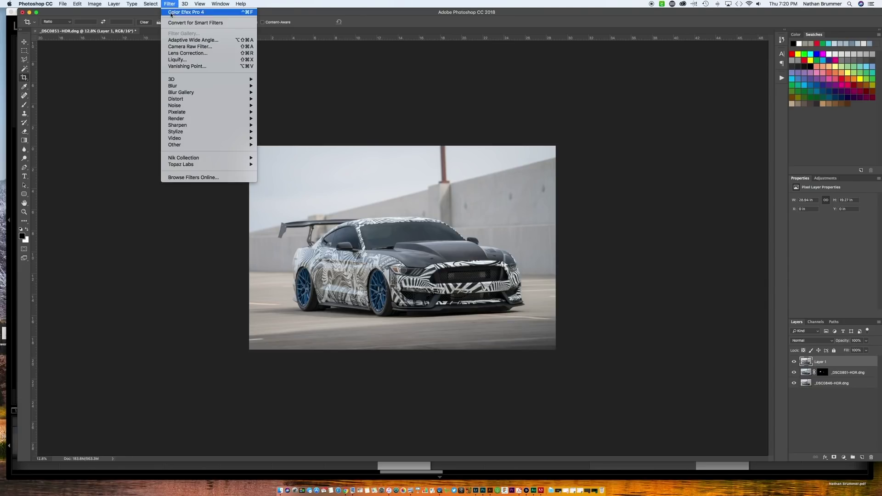
pyautogui.click(180, 47)
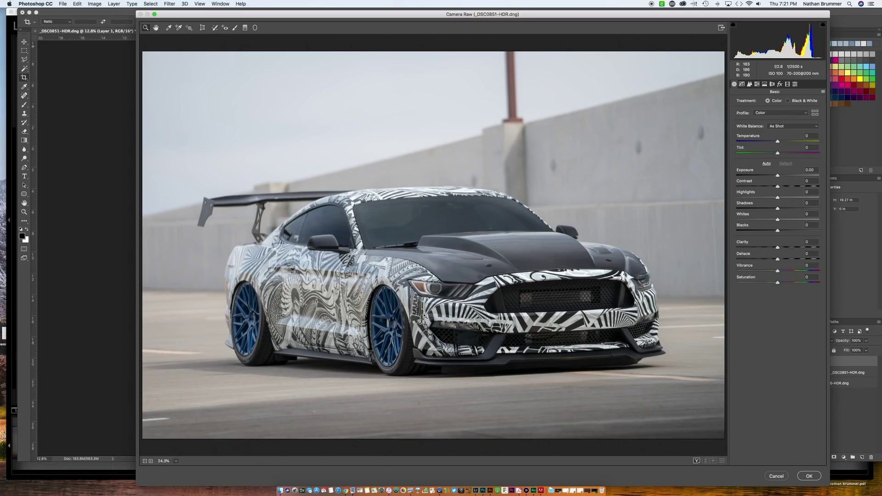
pyautogui.click(245, 28)
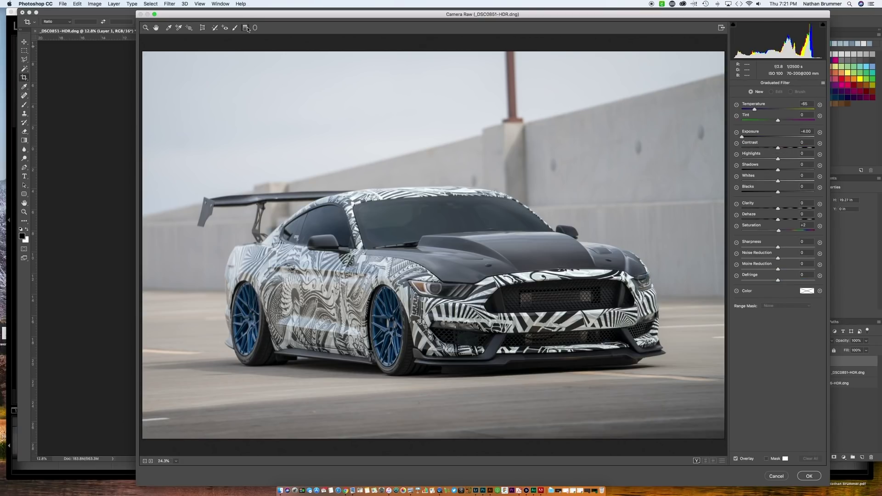
pyautogui.moveTo(448, 47); pyautogui.dragTo(449, 237)
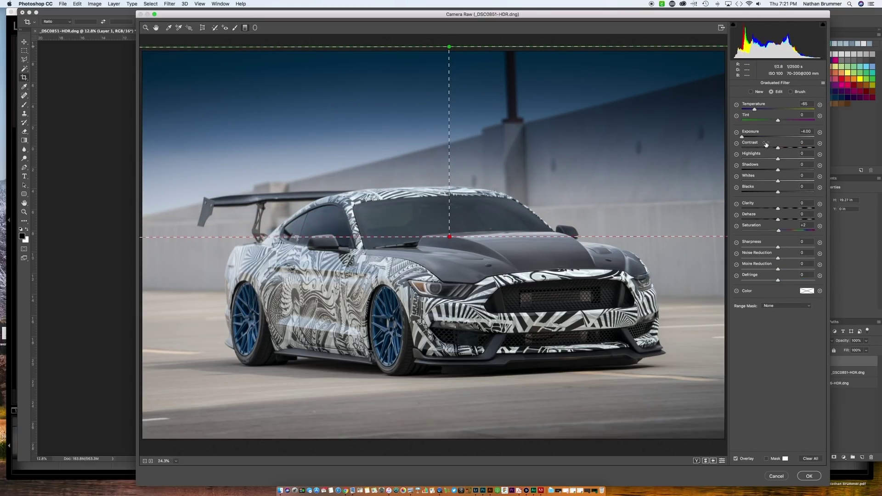
pyautogui.moveTo(755, 112)
pyautogui.mouseDown()
pyautogui.moveTo(766, 111)
pyautogui.moveTo(753, 138)
pyautogui.moveTo(762, 139)
pyautogui.moveTo(768, 111)
pyautogui.mouseUp()
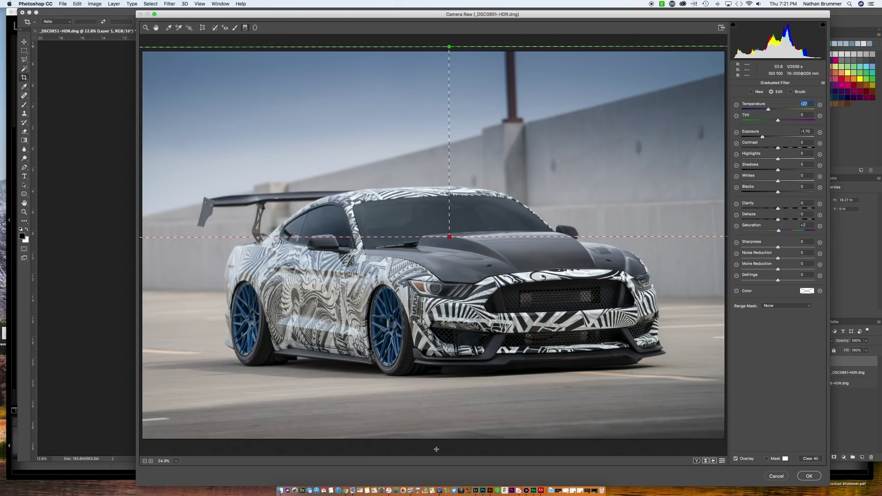
# Step: Add a second graduated filter rising from below the pavement to the lower car, with temperature 0 and saturation -30
pyautogui.moveTo(436, 449); pyautogui.dragTo(435, 329)
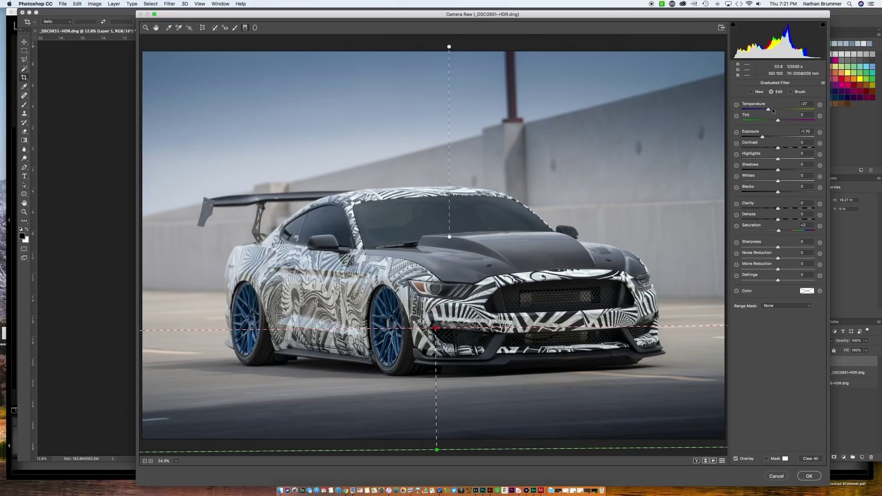
pyautogui.moveTo(773, 110); pyautogui.dragTo(779, 111)
pyautogui.moveTo(777, 232); pyautogui.dragTo(766, 233)
# Step: Return to the Basic adjustments and set clarity to +13 and contrast to +12
pyautogui.click(146, 27)
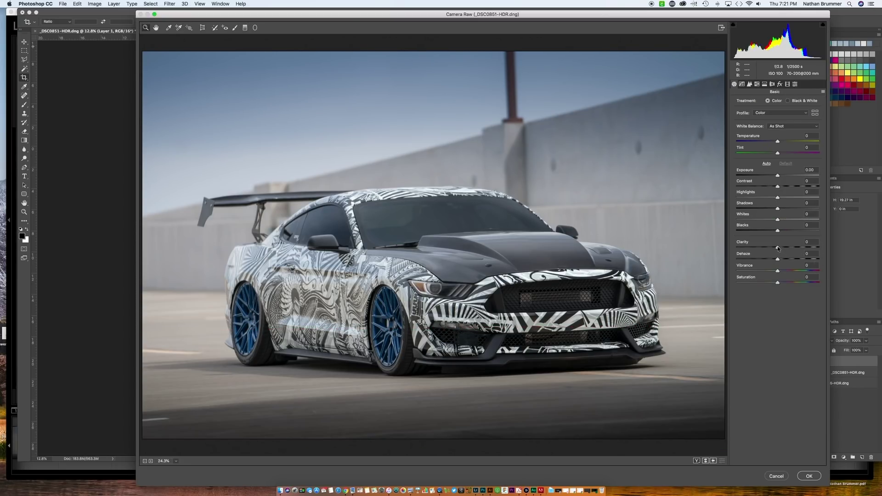
pyautogui.moveTo(777, 248); pyautogui.dragTo(784, 248)
pyautogui.moveTo(777, 187); pyautogui.dragTo(782, 186)
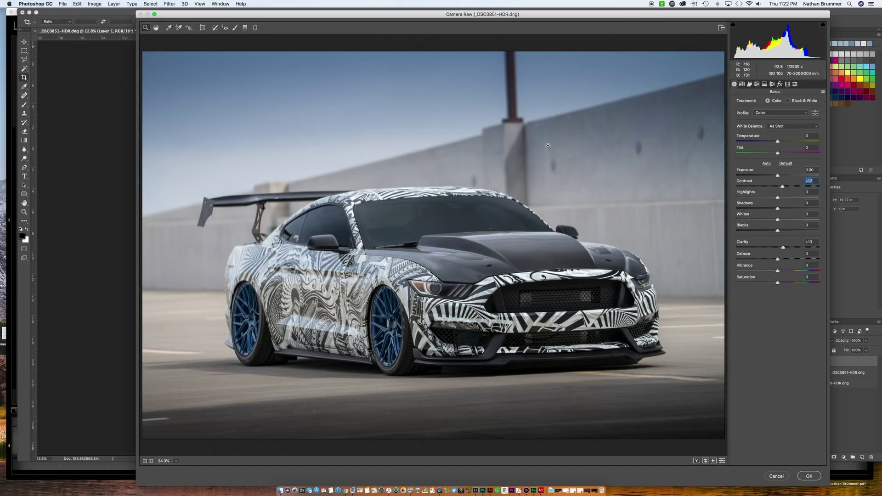
# Step: Tilt the sky's graduated filter so that its lower edge follows the slope of the concrete wall
pyautogui.click(244, 28)
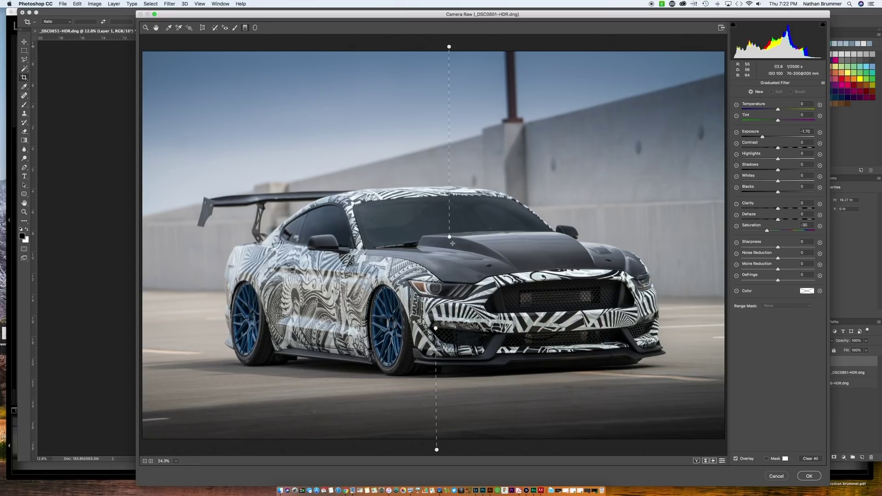
pyautogui.moveTo(448, 237); pyautogui.dragTo(482, 204)
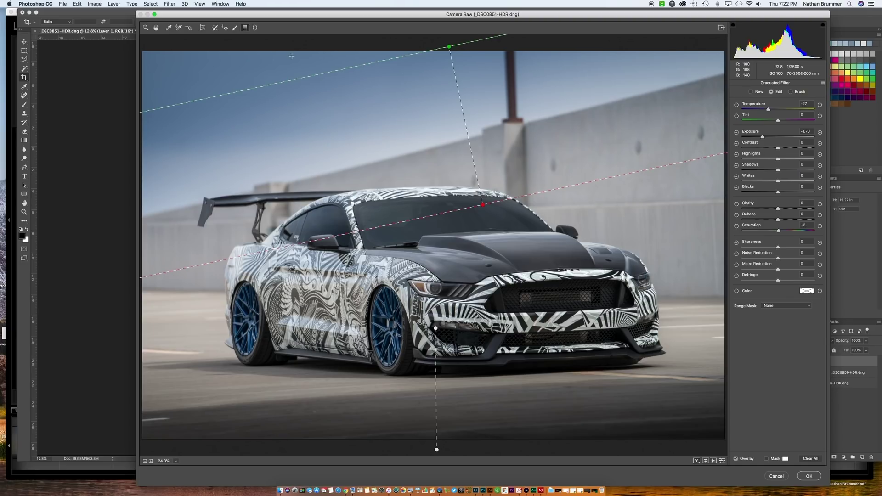
pyautogui.click(146, 27)
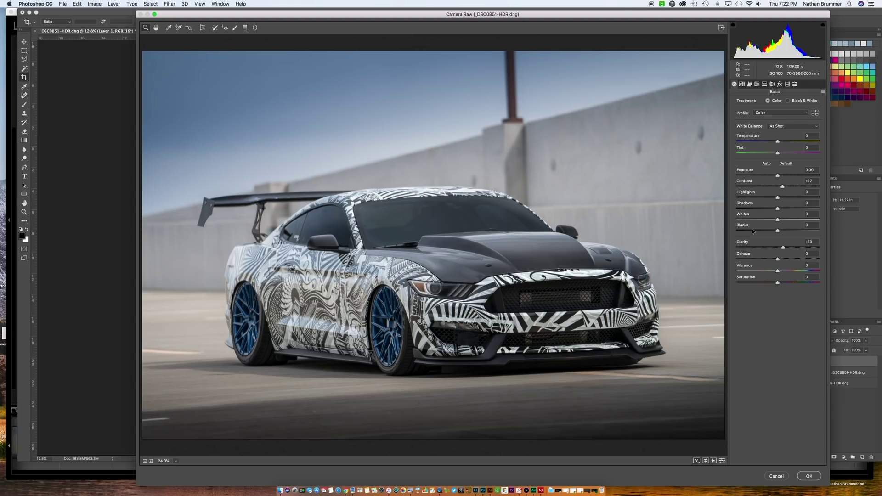
# Step: Add a small amount of sharpening with a high masking value, and apply the Camera Raw adjustments
pyautogui.click(742, 85)
pyautogui.click(749, 85)
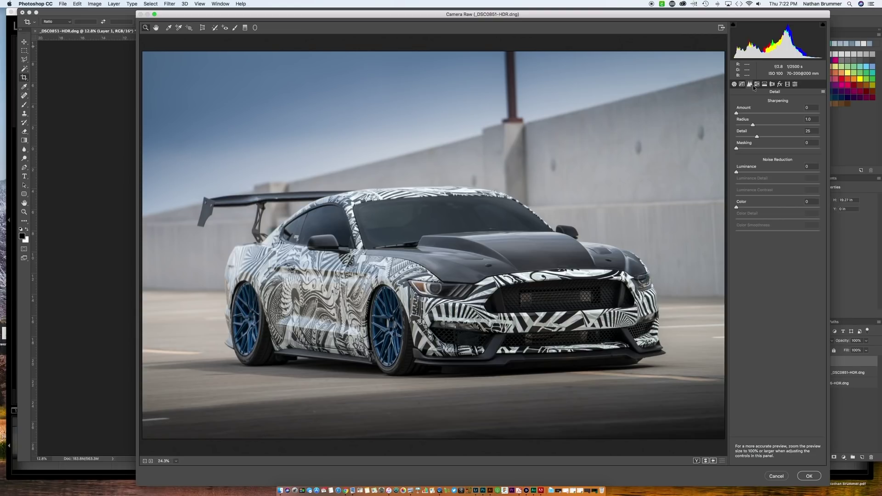
pyautogui.moveTo(736, 113); pyautogui.dragTo(746, 113)
pyautogui.moveTo(737, 148); pyautogui.dragTo(812, 149)
pyautogui.click(734, 84)
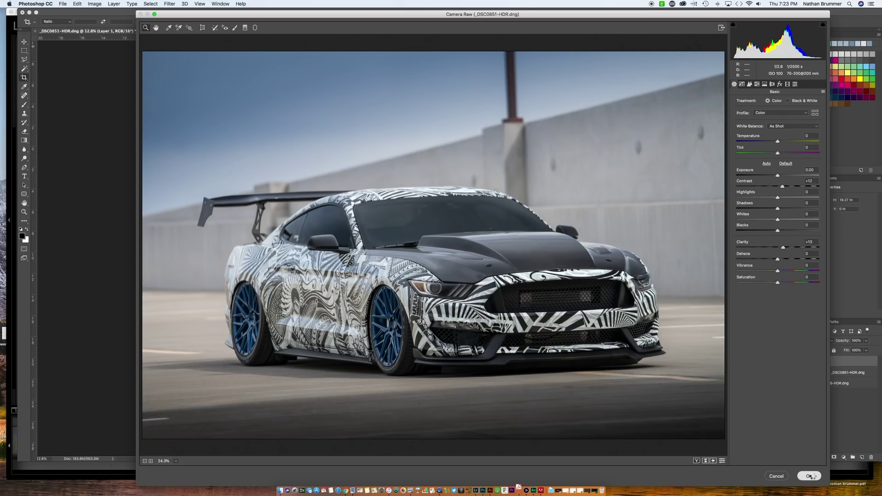
pyautogui.click(811, 476)
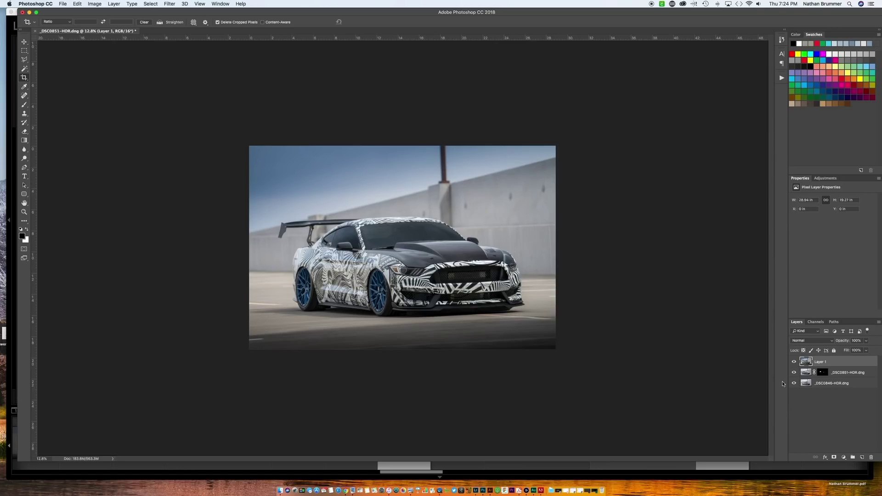
# Step: Duplicate Layer 1 and apply Silver Efex Pro 2 to the copy with the 005 High Structure (harsh) preset
pyautogui.press('cmd+j')
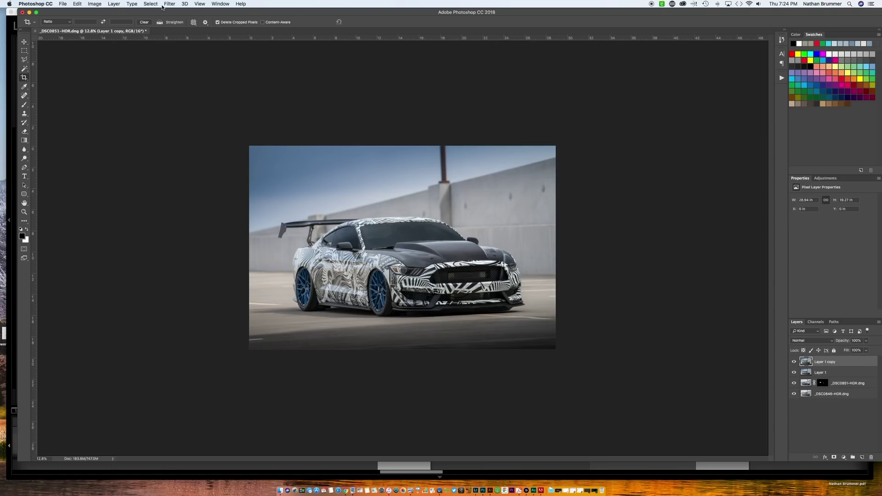
pyautogui.click(166, 4)
pyautogui.moveTo(193, 158)
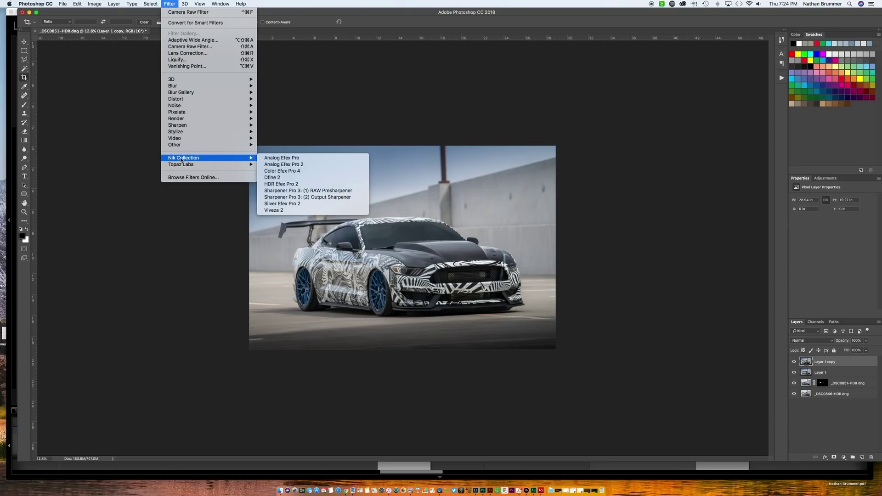
pyautogui.click(281, 203)
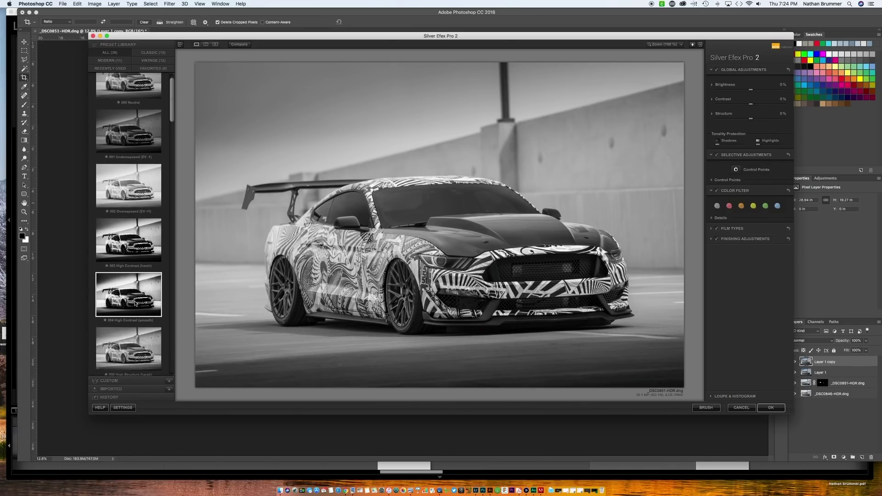
pyautogui.scroll(-3, 138, 277)
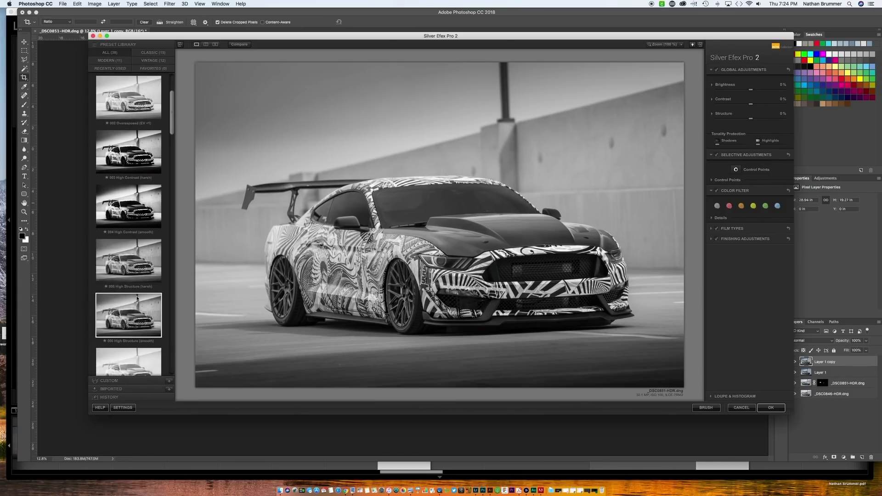
pyautogui.click(137, 250)
pyautogui.scroll(-1, 168, 257)
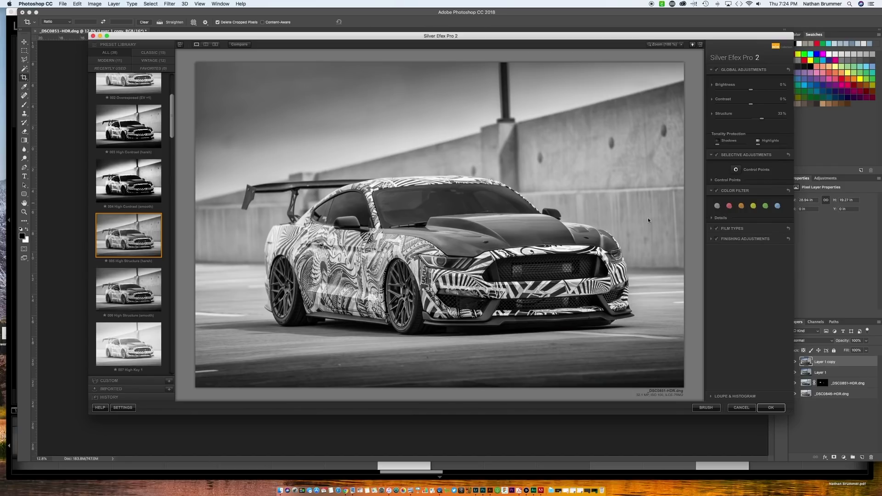
pyautogui.click(773, 408)
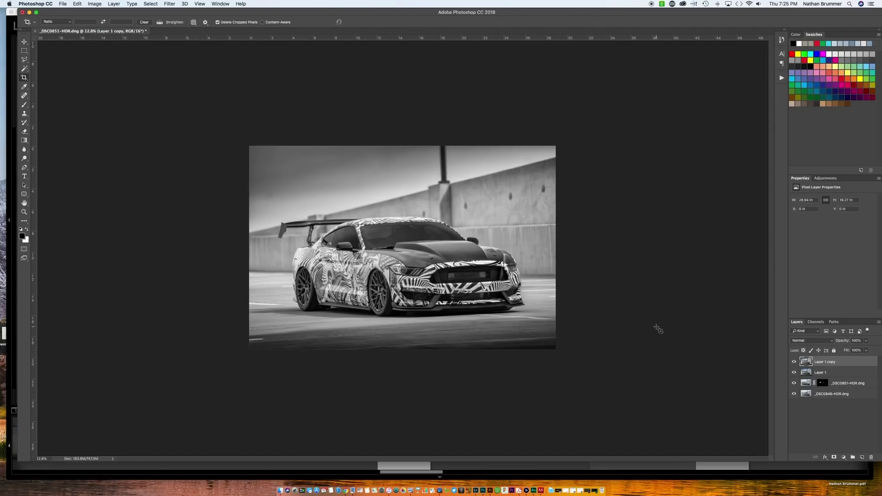
# Step: Set the Layer 1 copy's blend mode to Luminosity and toggle the layer off and on to compare
pyautogui.click(813, 345)
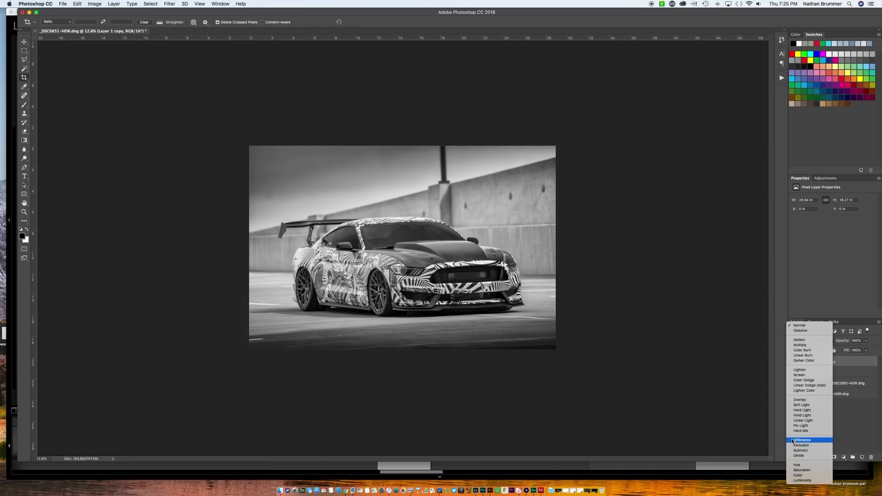
pyautogui.click(803, 481)
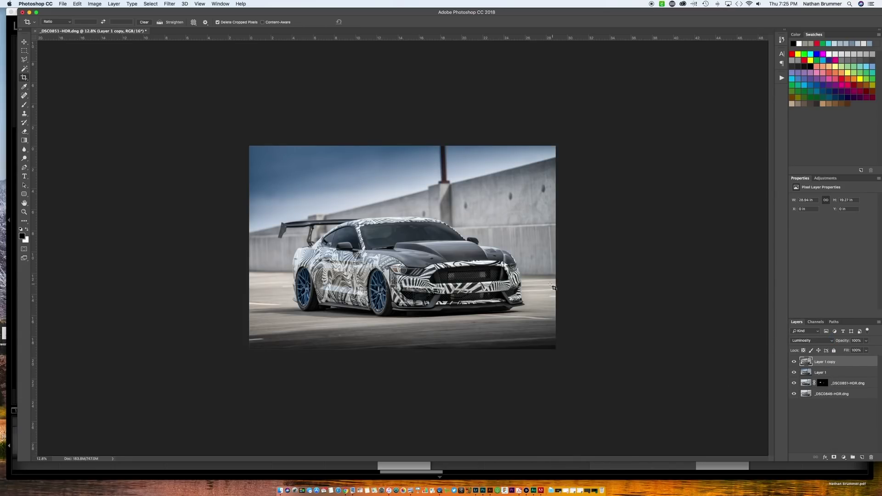
pyautogui.click(794, 363)
pyautogui.click(794, 363)
pyautogui.click(794, 363)
pyautogui.click(794, 363)
pyautogui.click(794, 363)
pyautogui.click(794, 363)
pyautogui.click(793, 363)
pyautogui.click(794, 362)
# Step: Add a layer mask to Layer 1 copy and paint black over the sky with a soft brush enlarged to 2400
pyautogui.click(834, 458)
pyautogui.press('b')
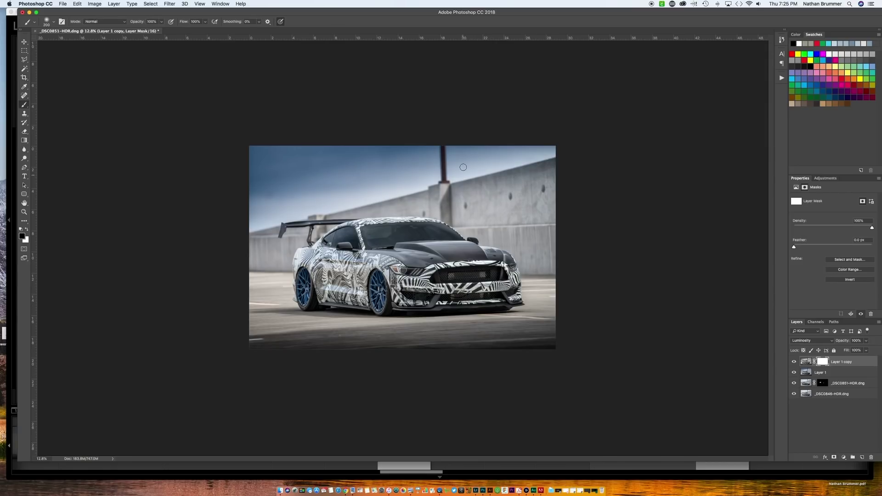
pyautogui.press(']')
pyautogui.press(']')
pyautogui.press(']')
pyautogui.press(']')
pyautogui.press(']')
pyautogui.press(']')
pyautogui.press(']')
pyautogui.press(']')
pyautogui.press(']')
pyautogui.press(']')
pyautogui.press(']')
pyautogui.press(']')
pyautogui.press(']')
pyautogui.press(']')
pyautogui.press(']')
pyautogui.press(']')
pyautogui.press(']')
pyautogui.press(']')
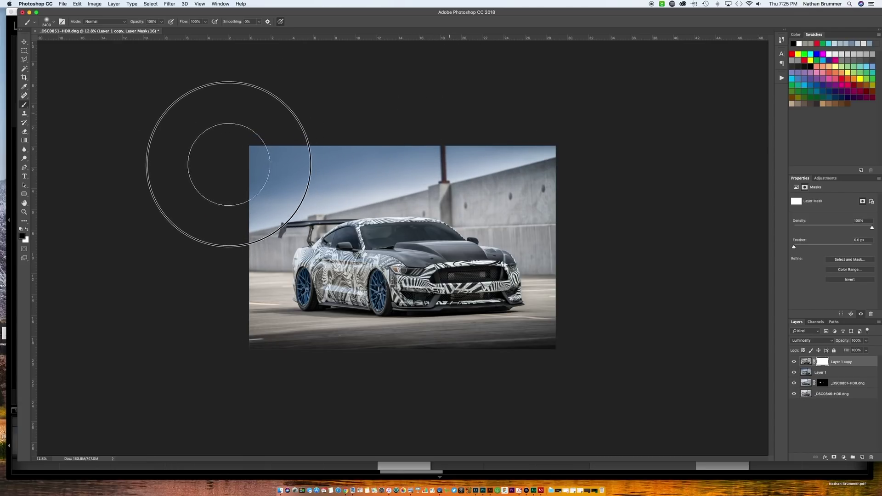
pyautogui.moveTo(462, 273); pyautogui.dragTo(551, 315)
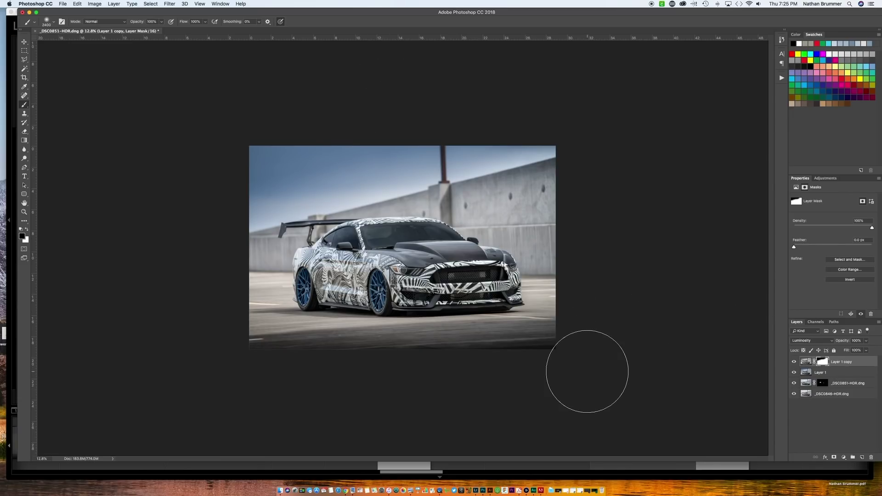
# Step: Add a Hue/Saturation adjustment layer, raise the Master saturation slightly and the Blues saturation further, and toggle the layer to compare
pyautogui.scroll(5, 379, 288)
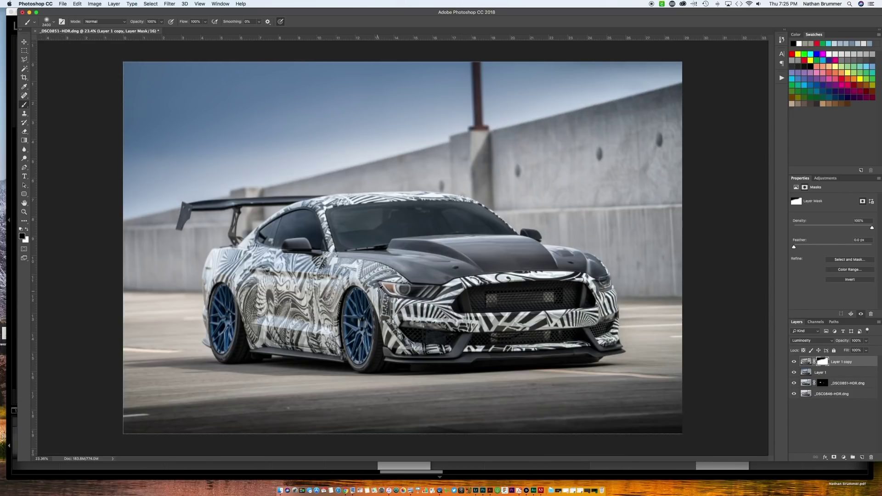
pyautogui.scroll(-5, 384, 312)
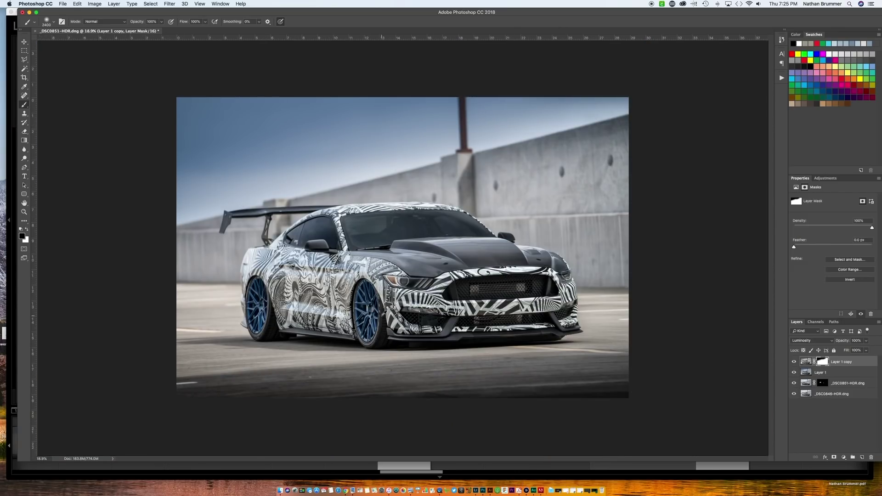
pyautogui.scroll(4, 384, 313)
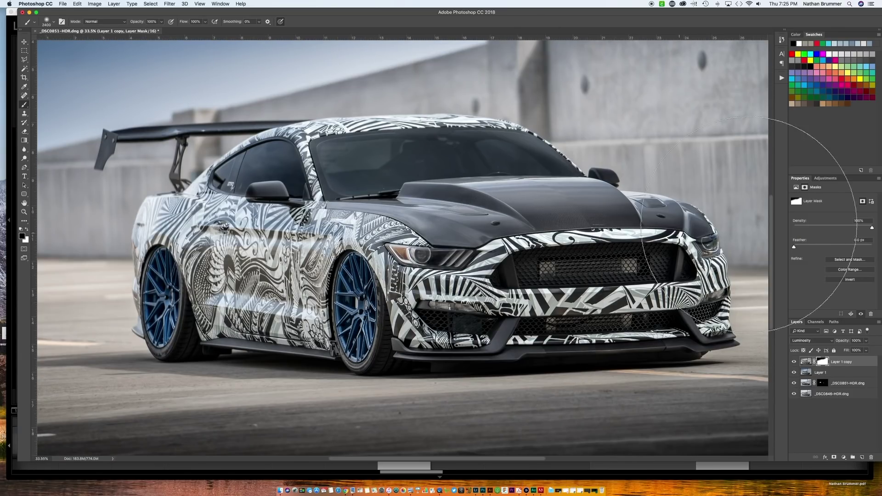
pyautogui.click(826, 178)
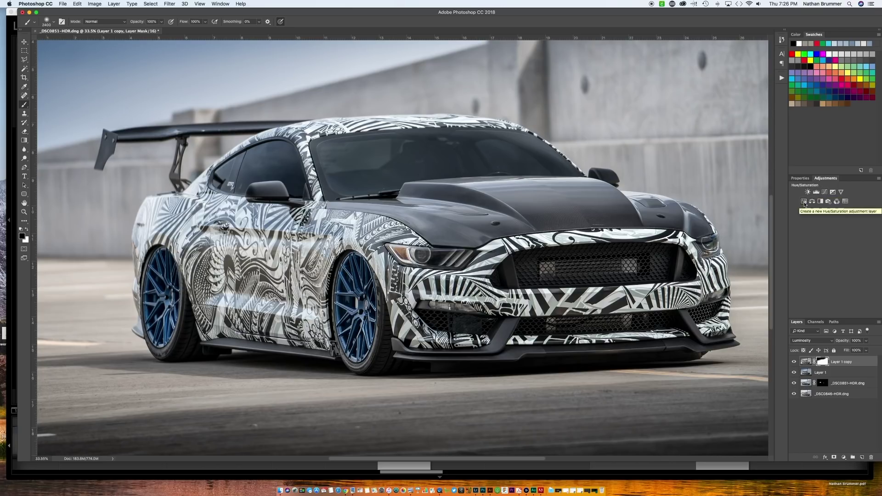
pyautogui.click(811, 202)
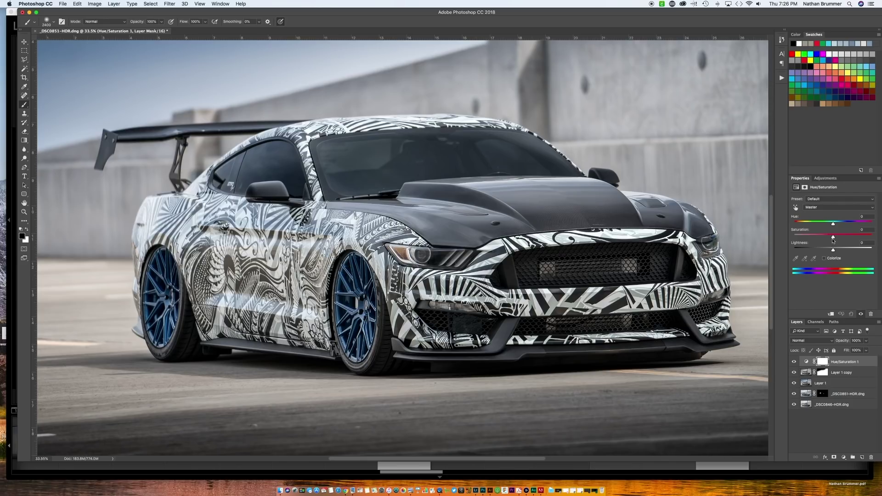
pyautogui.moveTo(833, 238); pyautogui.dragTo(835, 237)
pyautogui.click(822, 207)
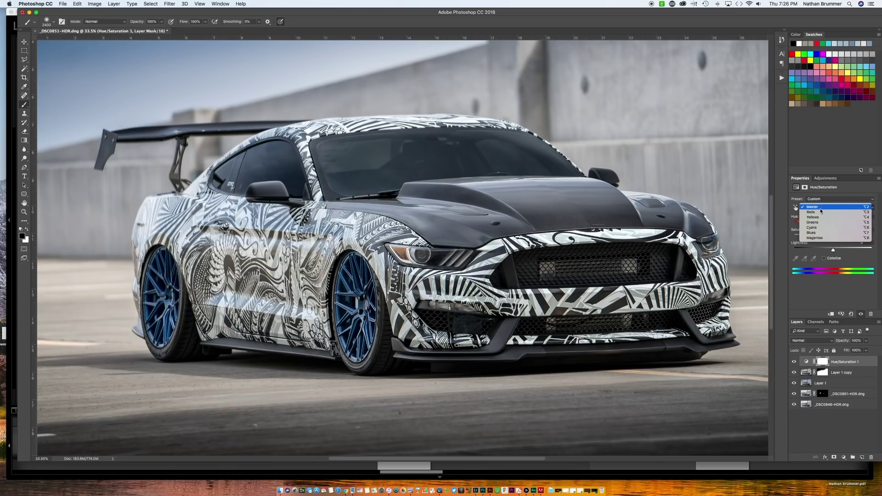
pyautogui.click(815, 233)
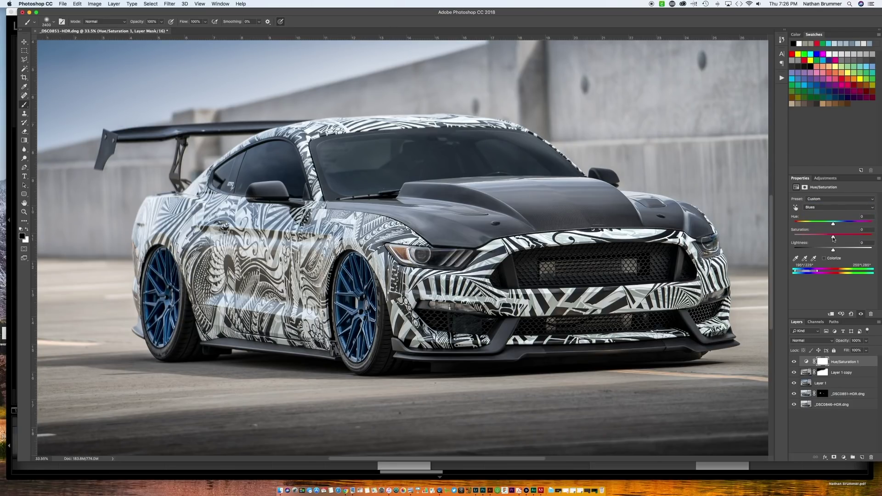
pyautogui.moveTo(832, 236)
pyautogui.mouseDown()
pyautogui.moveTo(859, 235)
pyautogui.moveTo(843, 239)
pyautogui.mouseUp()
pyautogui.click(794, 362)
pyautogui.click(794, 362)
# Step: Invert the Hue/Saturation layer's mask to black and paint white over the car's blue wheels with a much smaller brush
pyautogui.click(822, 361)
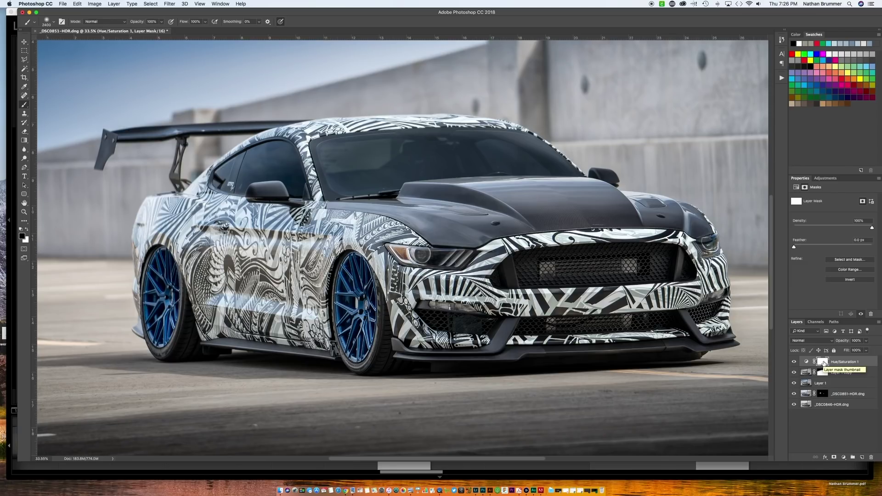
pyautogui.press('super+i')
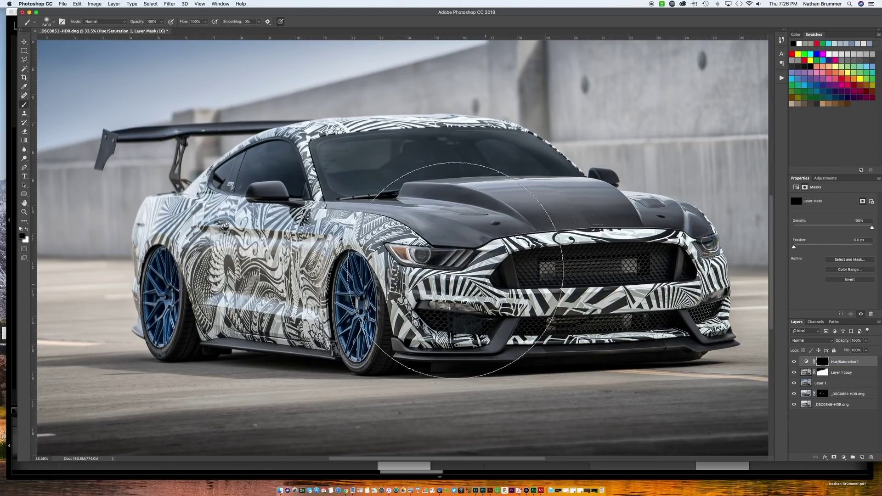
pyautogui.press('[')
pyautogui.press('[')
pyautogui.press('[')
pyautogui.press('[')
pyautogui.press('[')
pyautogui.press('[')
pyautogui.press('[')
pyautogui.press('[')
pyautogui.press('[')
pyautogui.press('[')
pyautogui.press('[')
pyautogui.press('[')
pyautogui.press('[')
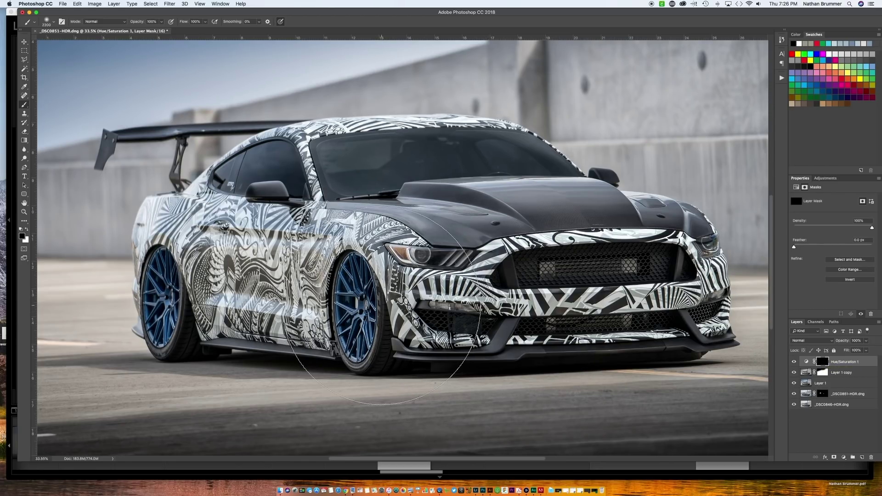
pyautogui.press('[')
pyautogui.press('[')
pyautogui.press('[')
pyautogui.press('[')
pyautogui.press('[')
pyautogui.press('[')
pyautogui.press('[')
pyautogui.press('[')
pyautogui.press('[')
pyautogui.press('[')
pyautogui.press('[')
pyautogui.press('[')
pyautogui.press('[')
pyautogui.press('[')
pyautogui.press('[')
pyautogui.press('[')
pyautogui.press('[')
pyautogui.press('[')
pyautogui.press('[')
pyautogui.press('x')
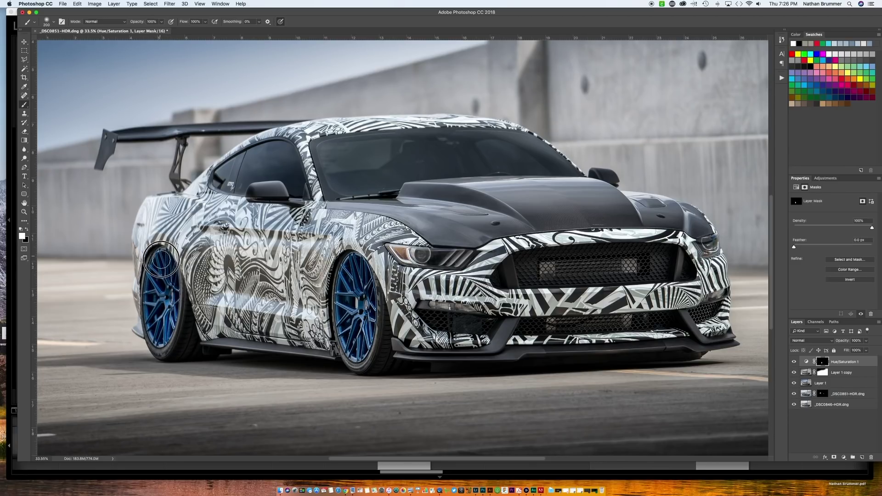
pyautogui.click(158, 325)
# Step: Raise the Master saturation of the masked Hue/Saturation adjustment to +23
pyautogui.click(806, 361)
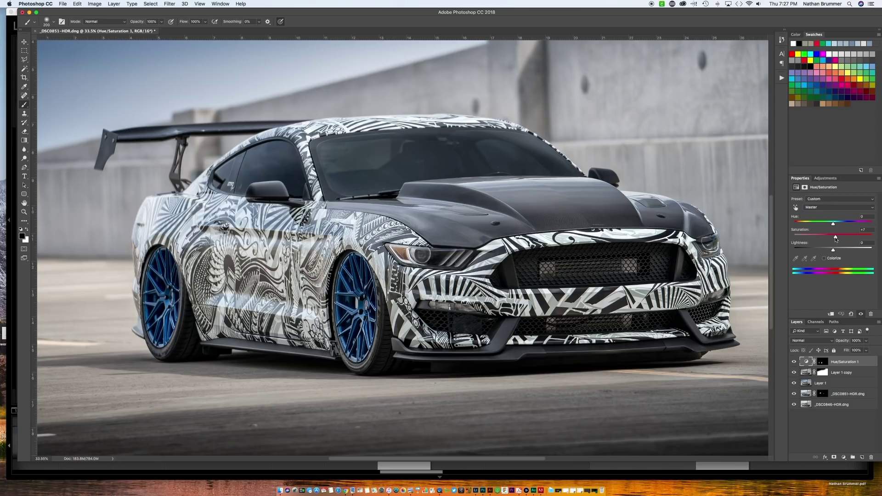
pyautogui.moveTo(836, 238); pyautogui.dragTo(841, 238)
pyautogui.scroll(-5, 353, 269)
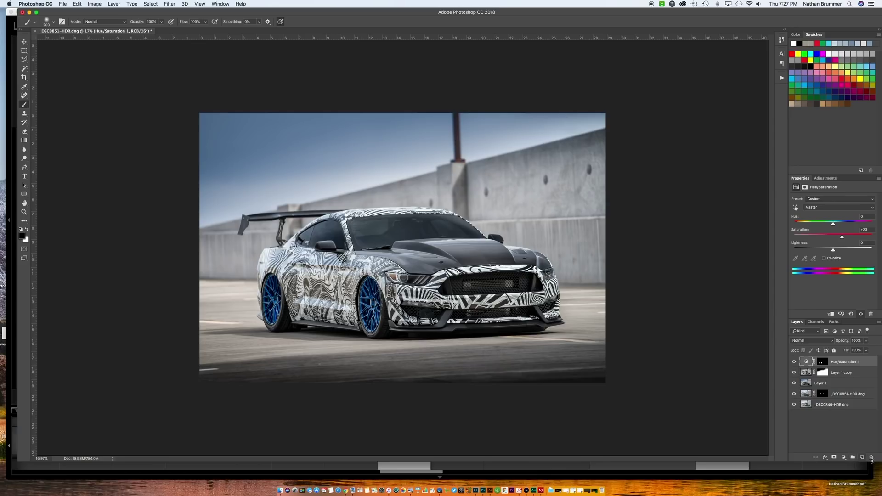
# Step: Add a new layer and draw white gradients from beyond the image's upper-right corner inward to create a soft light glow
pyautogui.click(859, 458)
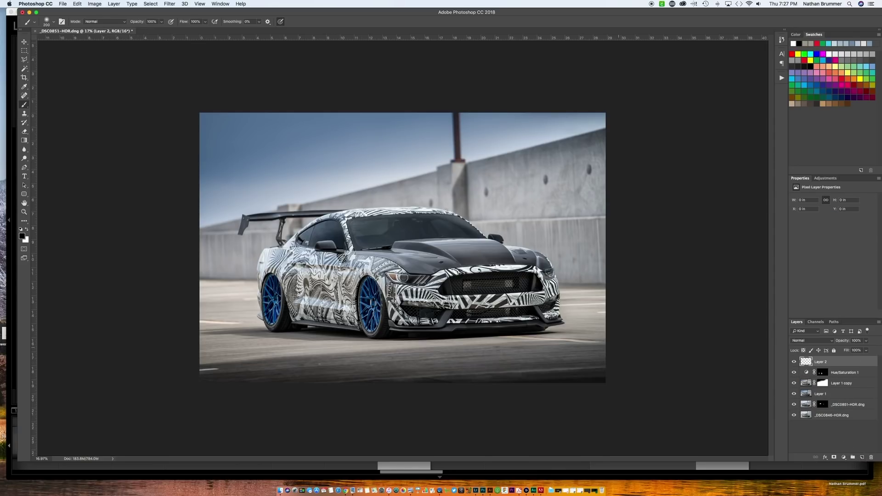
pyautogui.click(25, 140)
pyautogui.click(27, 230)
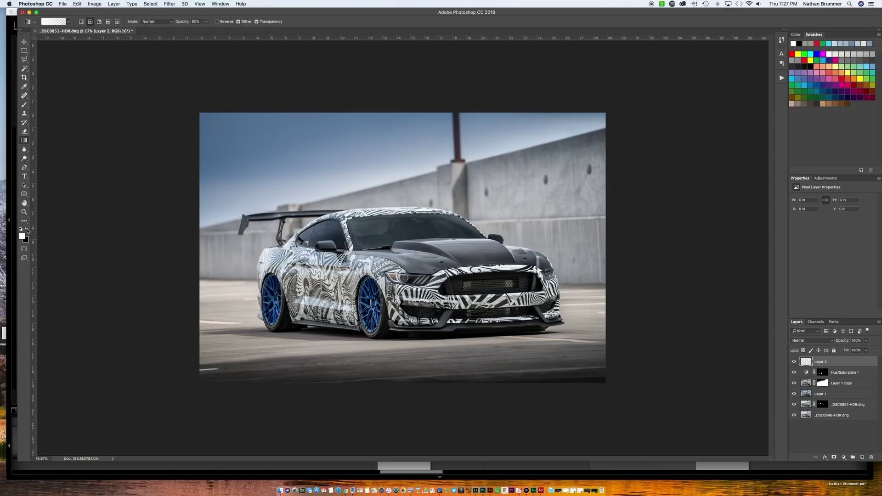
pyautogui.moveTo(699, 72); pyautogui.dragTo(481, 208)
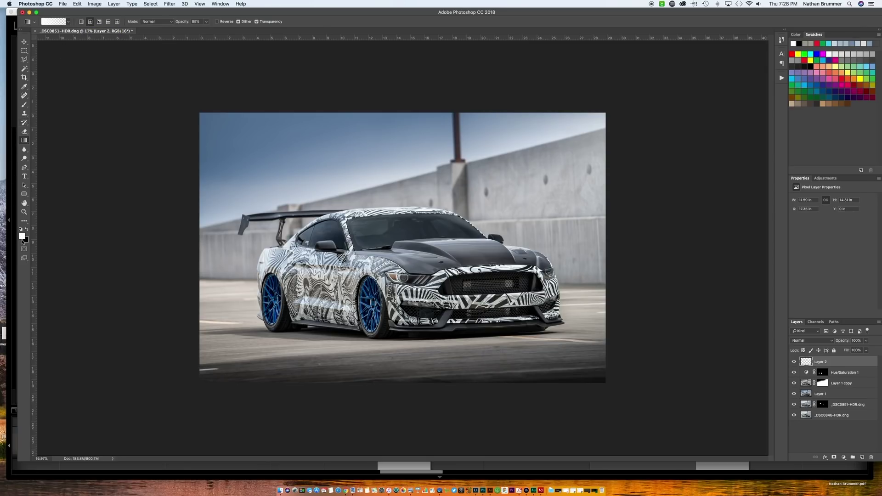
pyautogui.moveTo(637, 98); pyautogui.dragTo(440, 235)
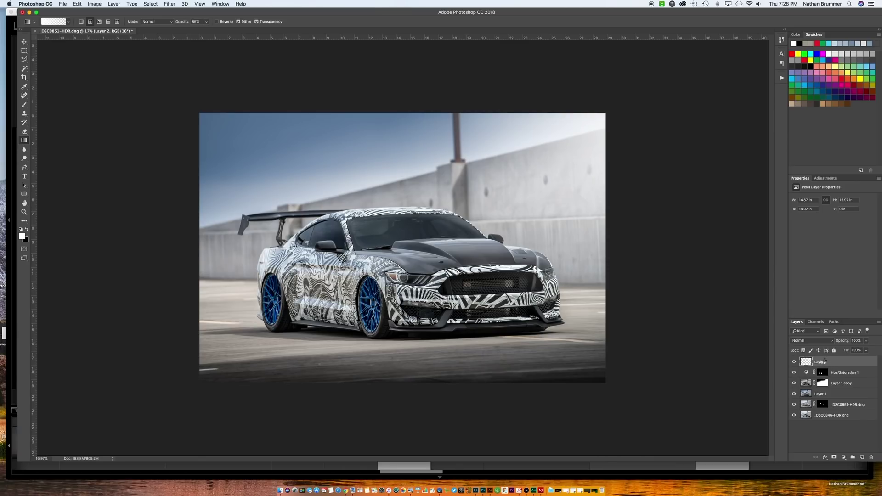
# Step: Stamp all visible layers into a new top layer and apply a High Pass filter with a 2.0-pixel radius
pyautogui.press('super+alt+shift+e')
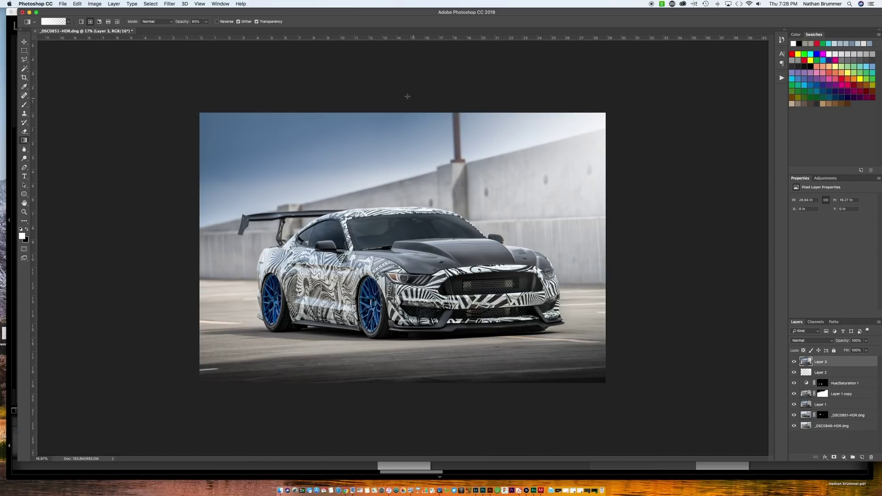
pyautogui.click(173, 6)
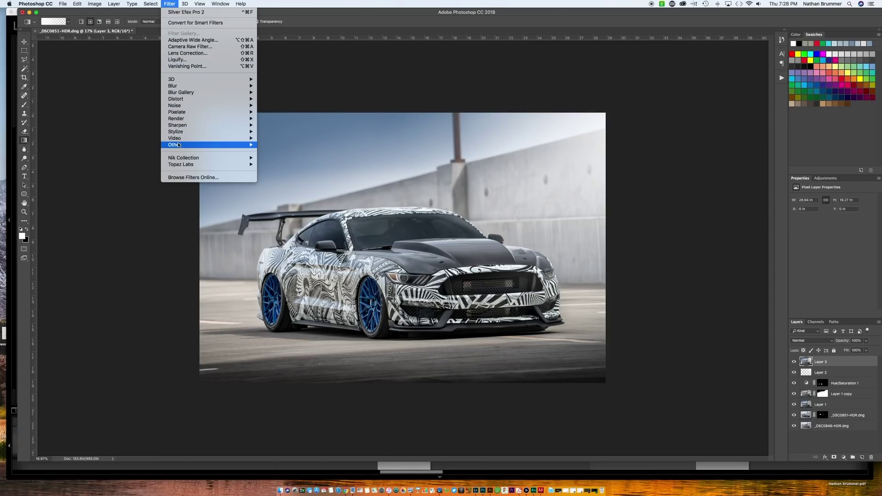
pyautogui.moveTo(178, 145)
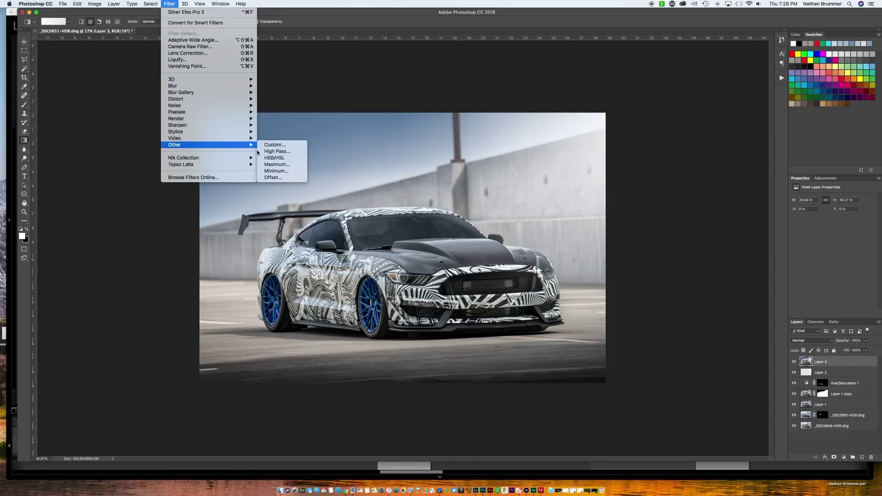
pyautogui.click(277, 151)
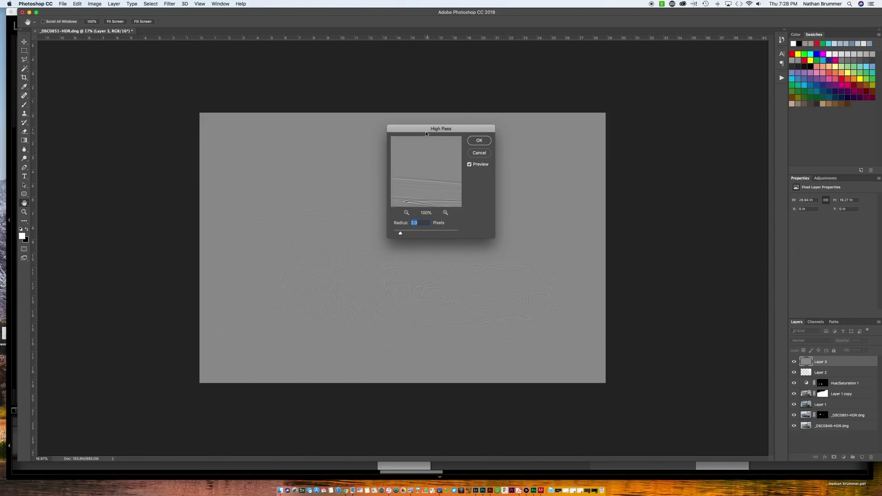
pyautogui.moveTo(425, 130); pyautogui.dragTo(565, 134)
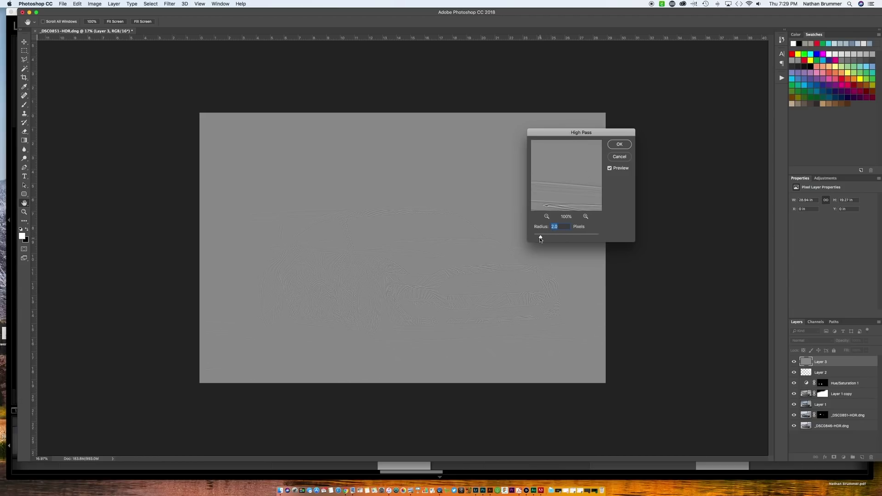
pyautogui.moveTo(541, 237); pyautogui.dragTo(563, 238)
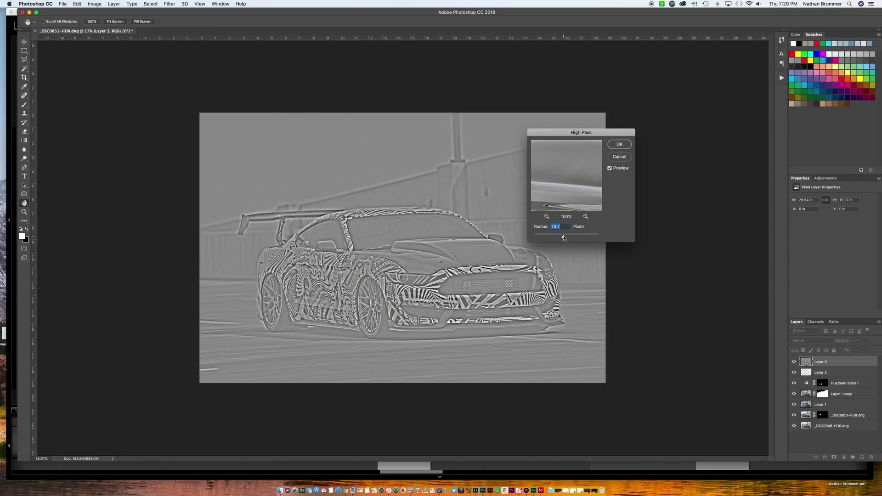
pyautogui.moveTo(564, 237); pyautogui.dragTo(541, 237)
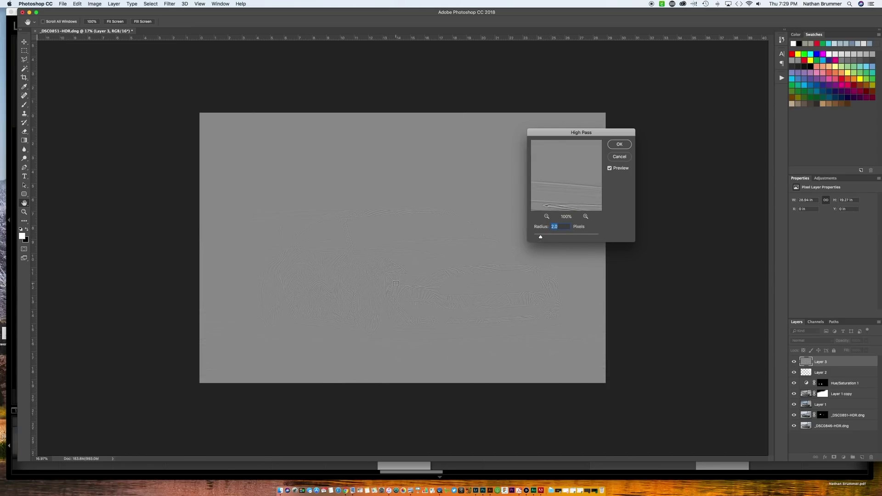
pyautogui.click(620, 144)
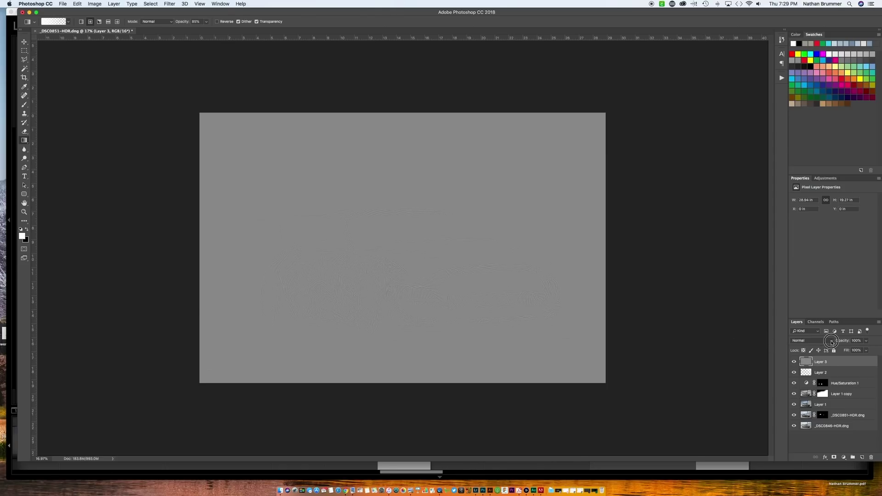
# Step: Try the Soft Light and Hard Light blend modes on the High Pass layer, examining the car's detail up close
pyautogui.click(831, 342)
pyautogui.click(829, 342)
pyautogui.click(829, 343)
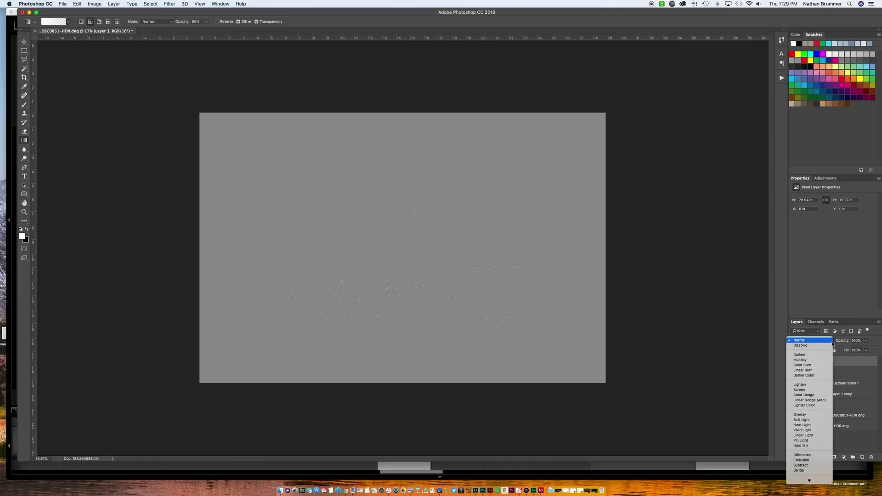
pyautogui.click(807, 420)
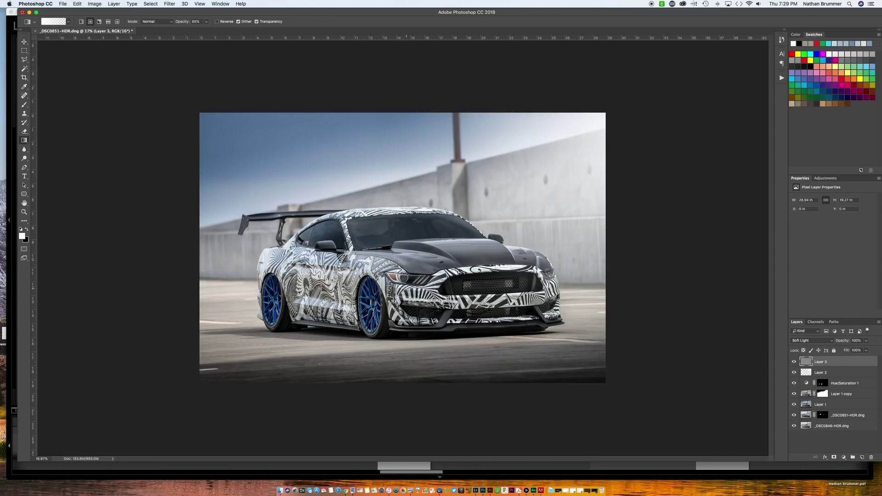
pyautogui.scroll(3, 409, 287)
pyautogui.scroll(6, 409, 286)
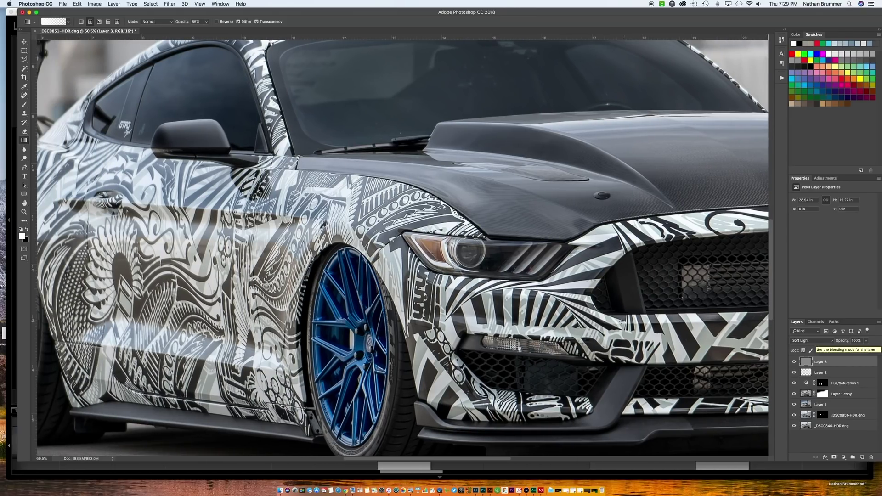
pyautogui.click(817, 339)
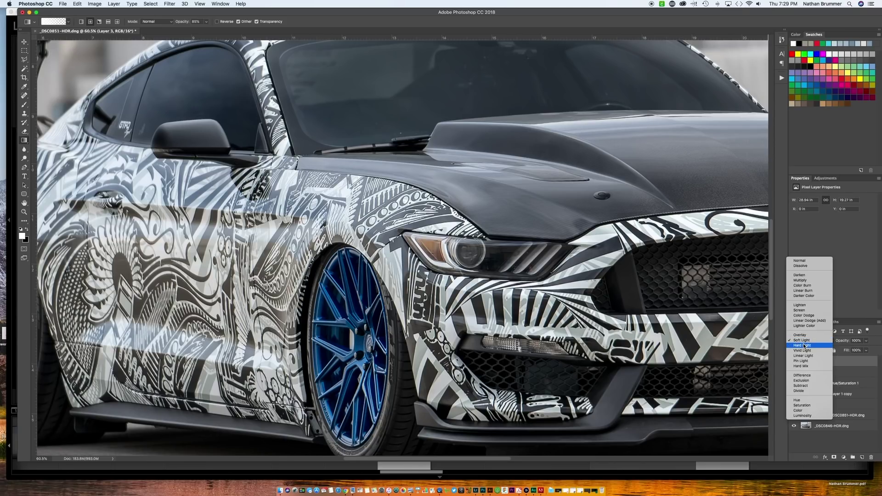
pyautogui.click(803, 344)
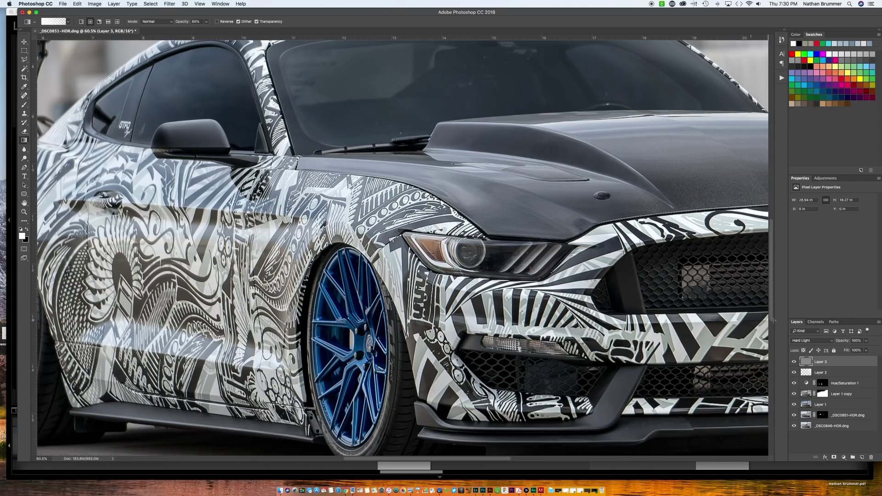
# Step: Try the Vivid Light blend mode on the High Pass layer and toggle the layer off and on to compare
pyautogui.click(825, 341)
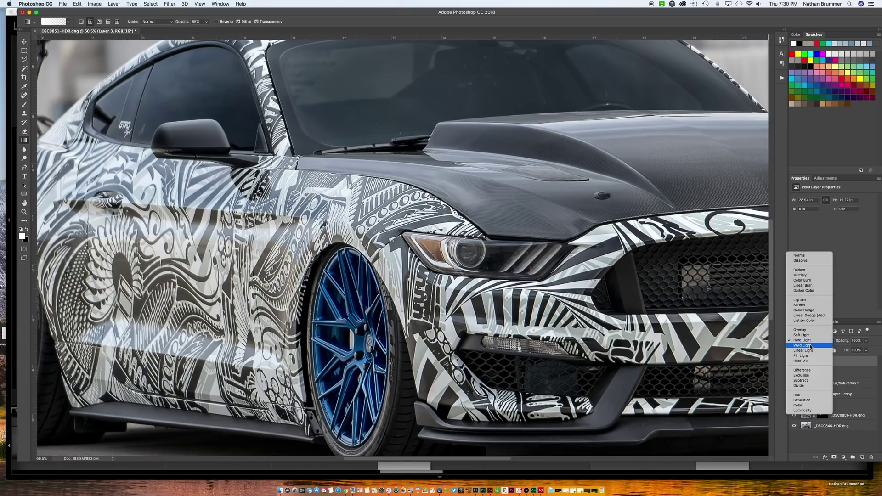
pyautogui.click(810, 346)
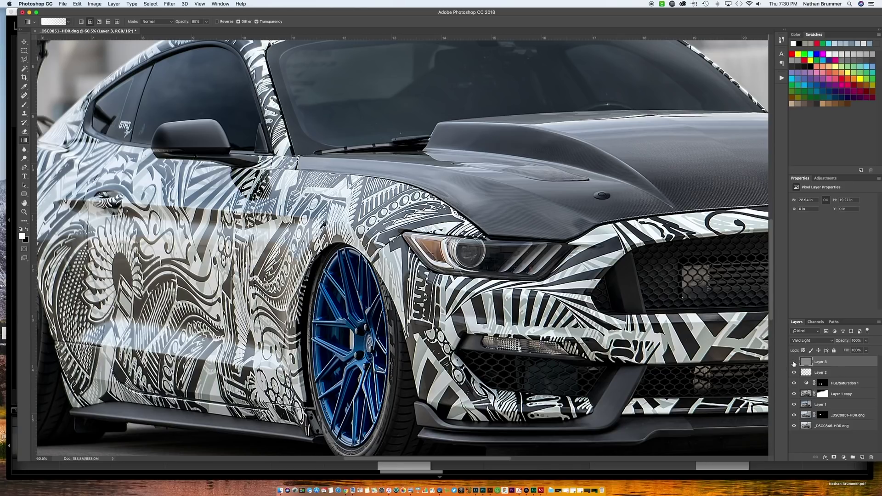
pyautogui.click(793, 362)
pyautogui.click(793, 362)
pyautogui.click(793, 362)
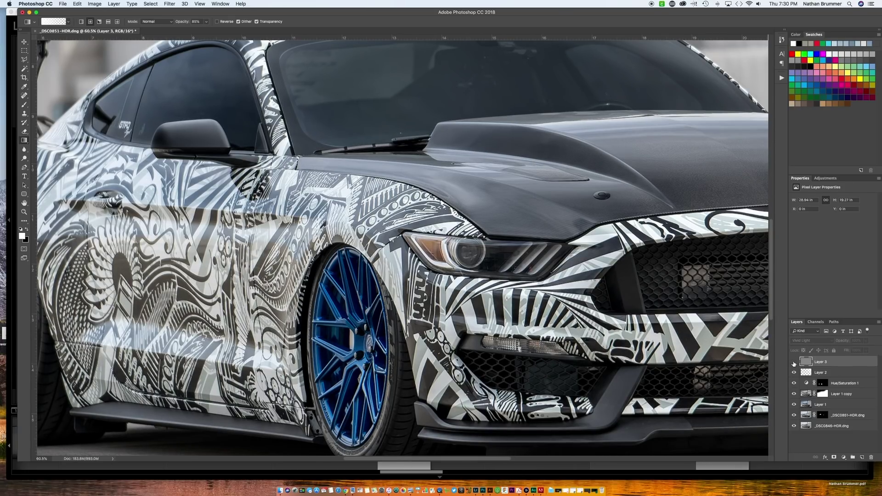
pyautogui.click(794, 362)
pyautogui.click(793, 362)
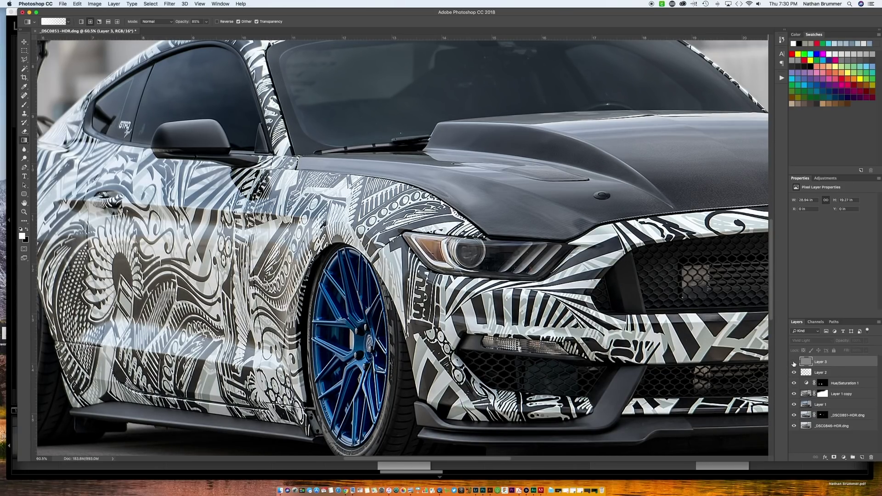
pyautogui.click(793, 362)
pyautogui.click(793, 362)
pyautogui.click(794, 362)
# Step: Set the High Pass layer's blend mode to Hard Light and toggle its visibility to compare the sharpening
pyautogui.click(815, 343)
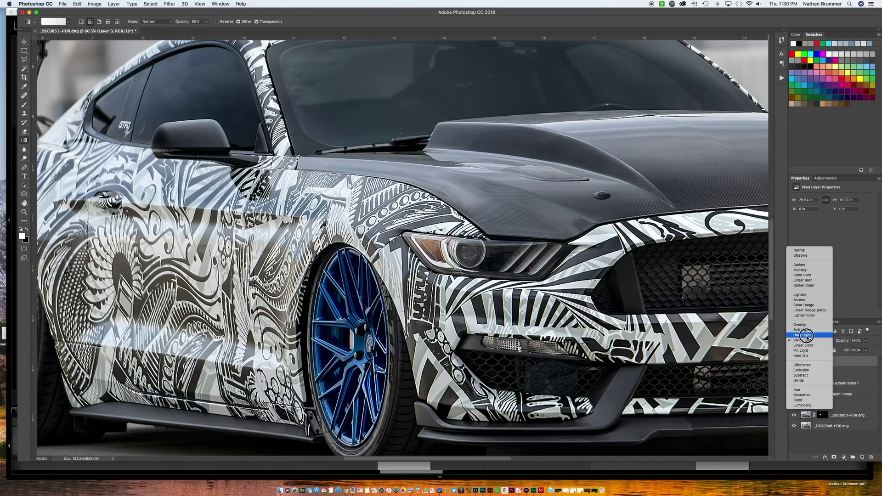
pyautogui.click(805, 334)
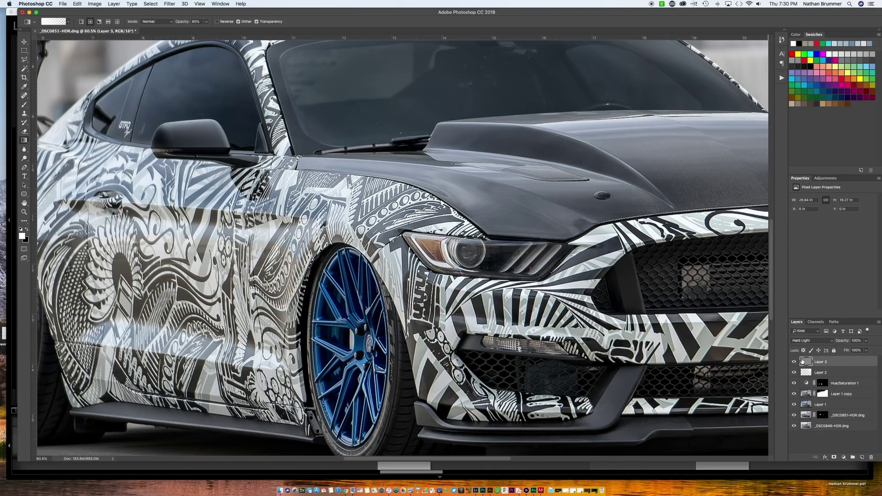
pyautogui.click(793, 362)
pyautogui.click(794, 362)
pyautogui.click(794, 362)
pyautogui.click(794, 362)
pyautogui.press('super+0')
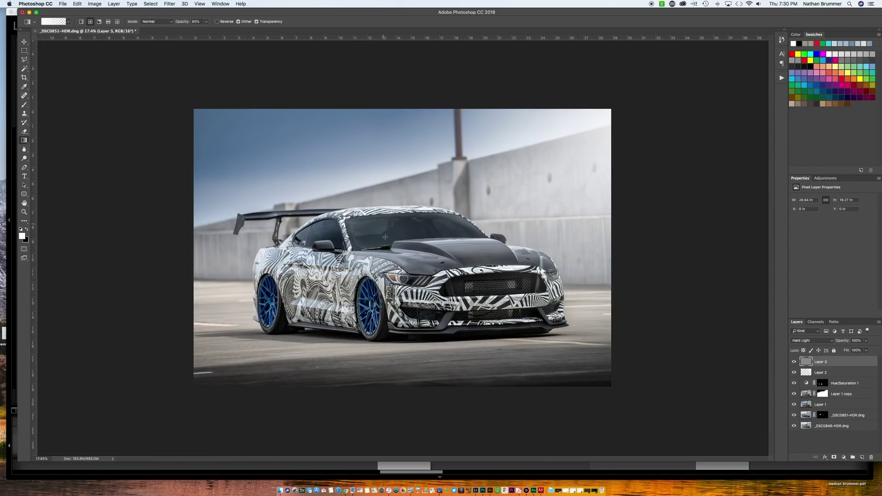